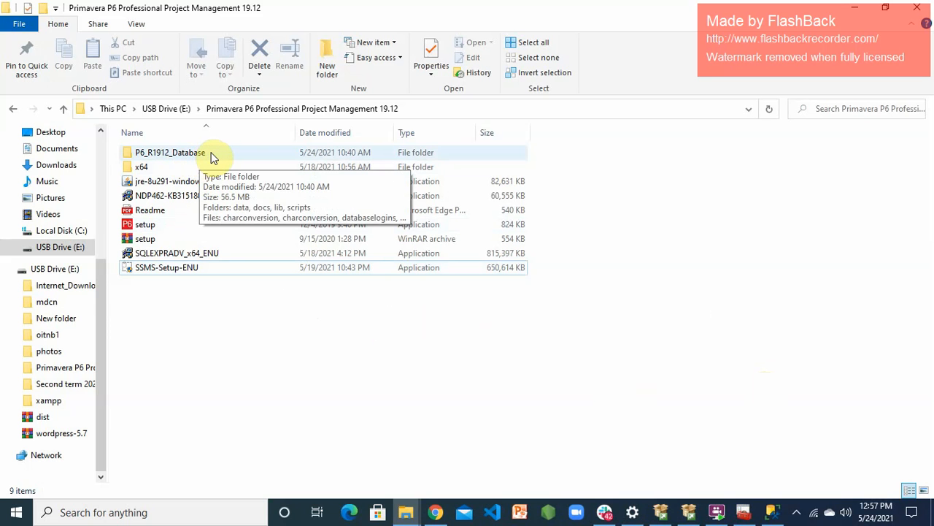
Run the dbsetup Windows batch file in the P6_R1912_Database folder and minimize its console window.
double_click(170, 153)
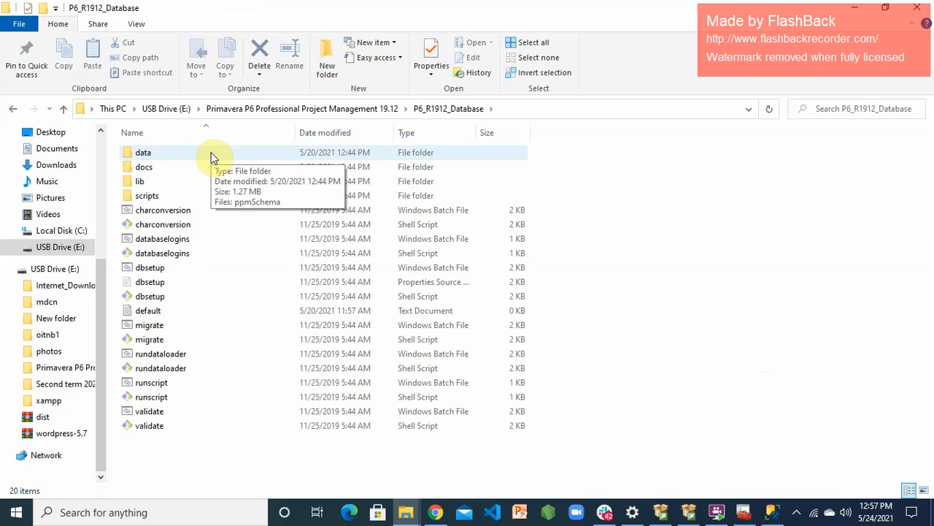
left_click(216, 275)
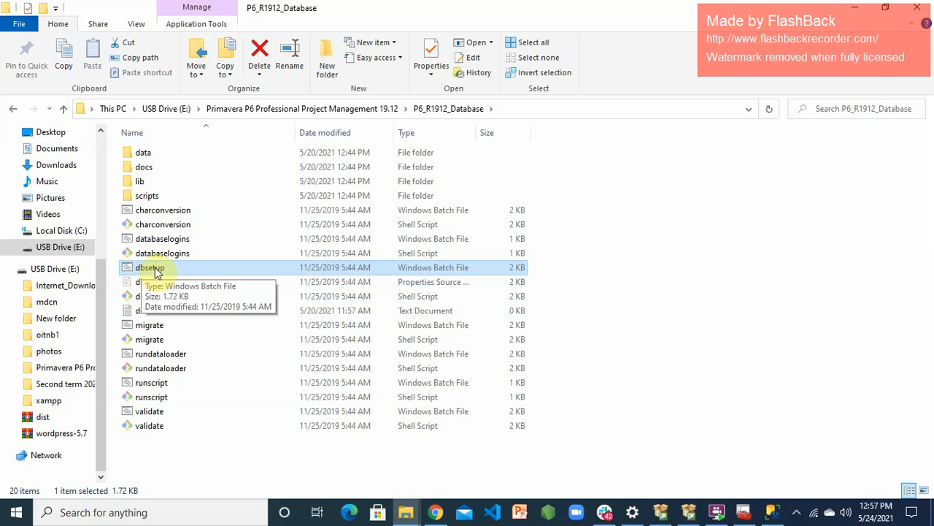
double_click(177, 268)
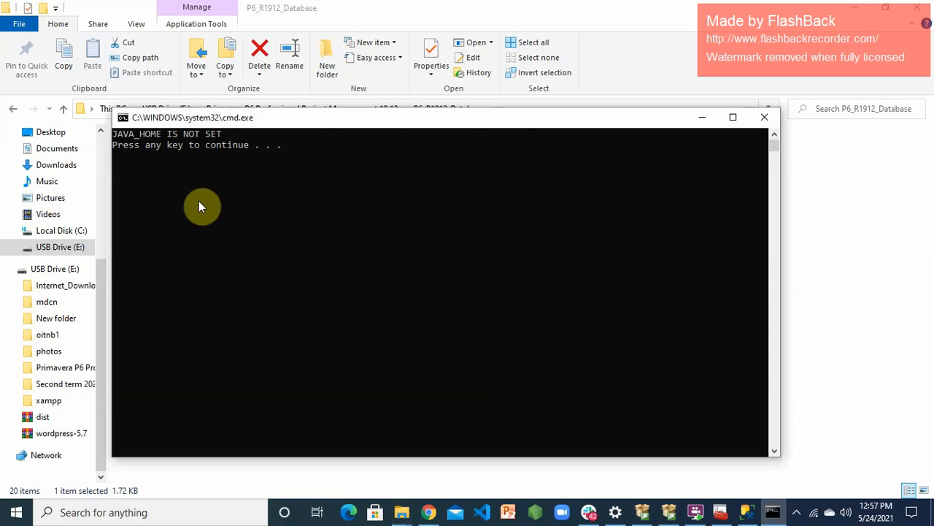
left_click_drag(217, 119, 216, 86)
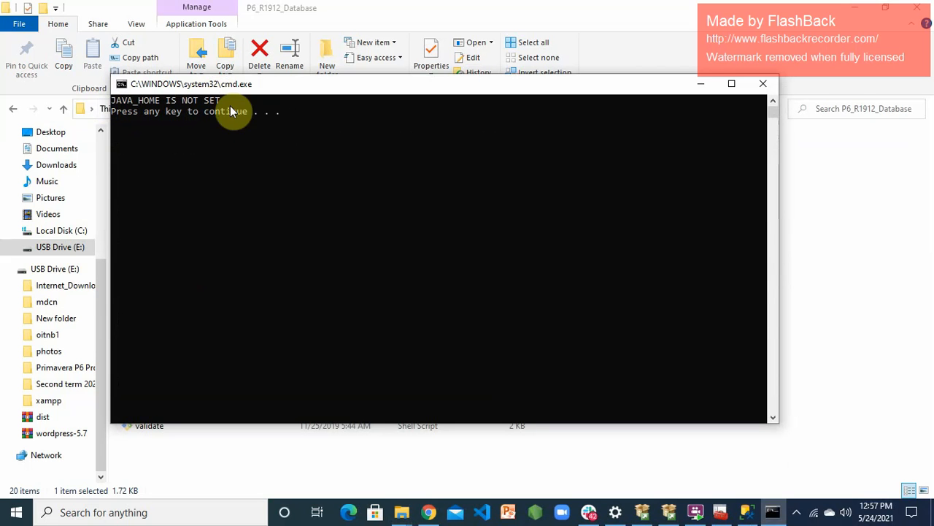
left_click(705, 88)
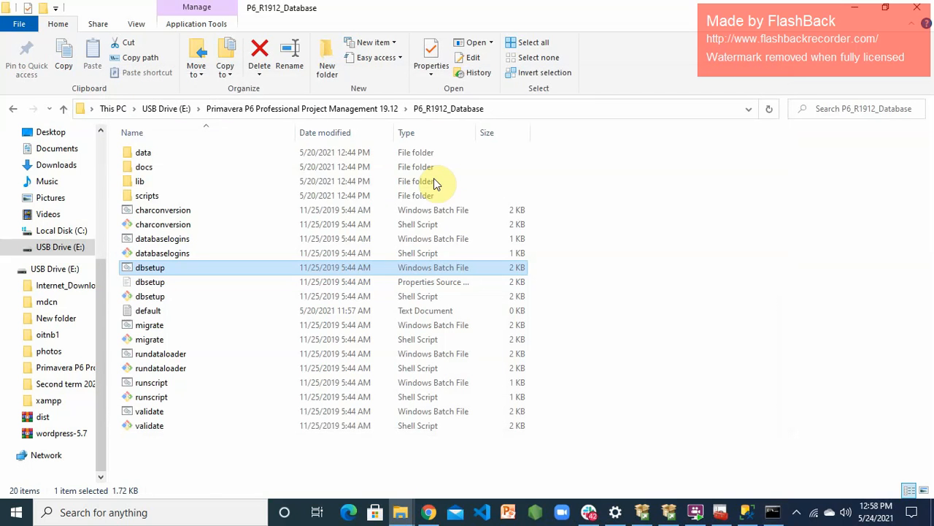
Examine the Program Files and Program Files (x86) folders on Local Disk (C:) for a Java installation.
left_click(44, 230)
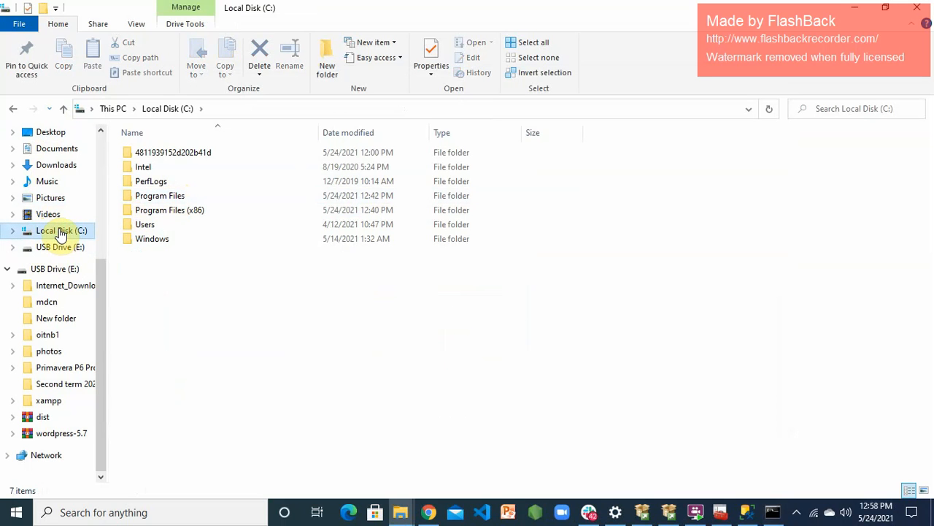
double_click(170, 196)
scroll(205, 295, "down", 3)
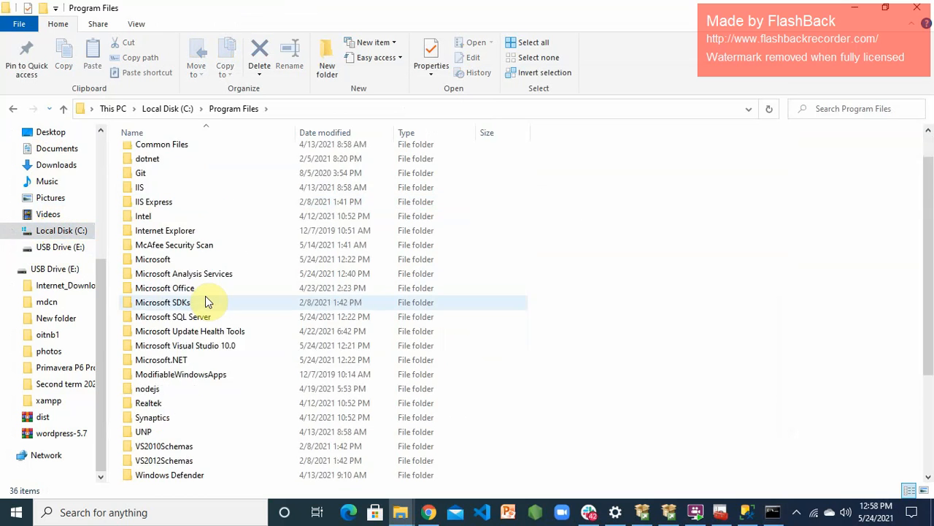
scroll(208, 288, "up", 3)
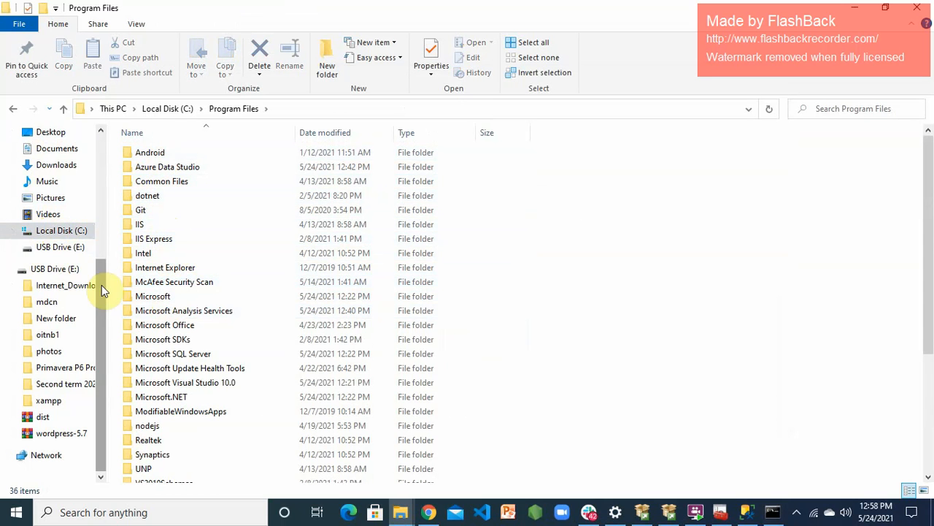
left_click(173, 110)
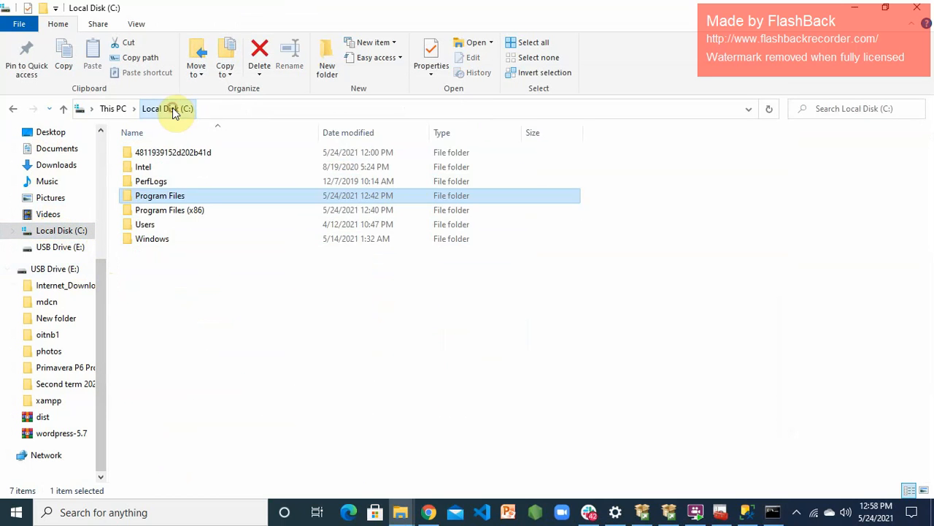
double_click(176, 210)
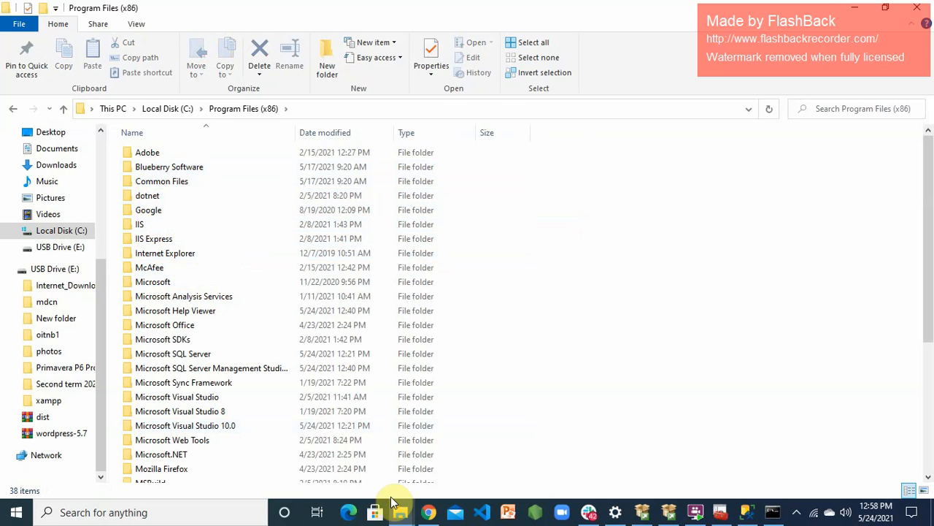
mouse_move(398, 513)
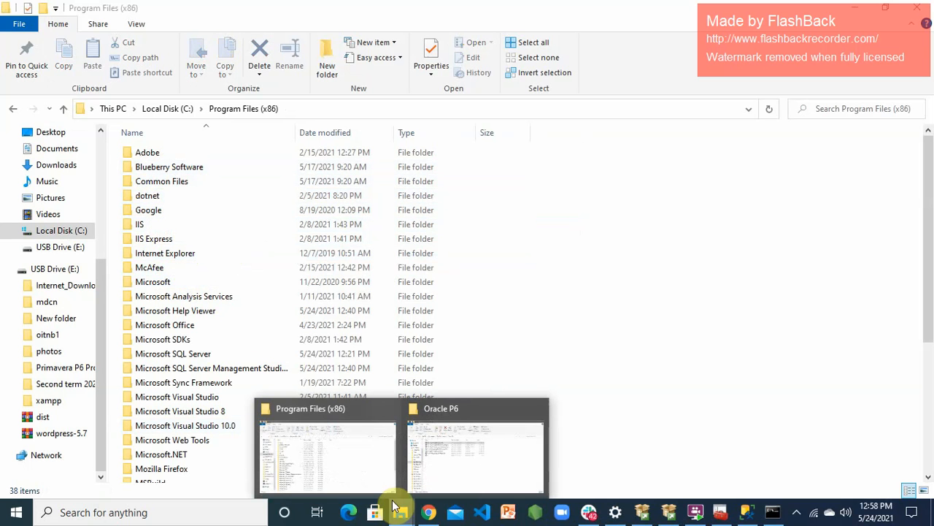
left_click(504, 339)
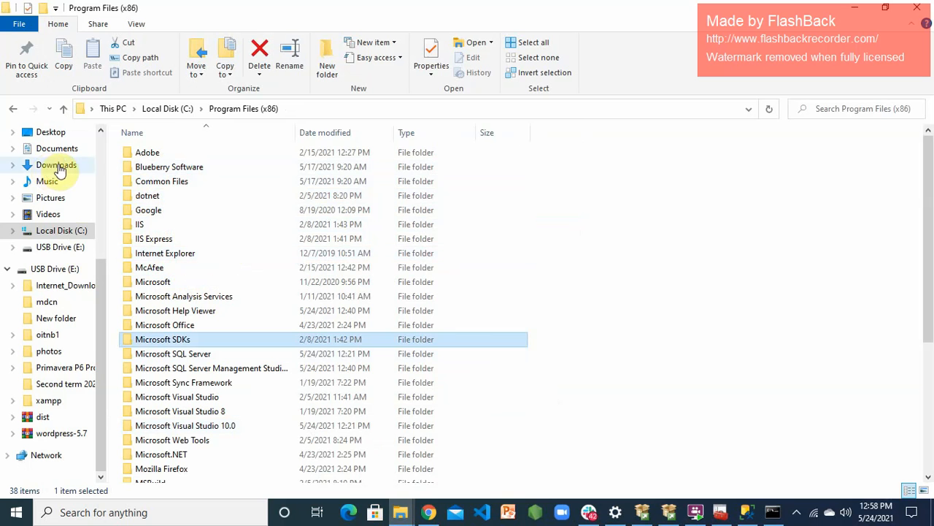
Launch jre-8u291-windows-x64 from the USB drive's Primavera P6 Professional Project Management 19.12 folder and allow it to run despite the SmartScreen warning.
left_click(61, 248)
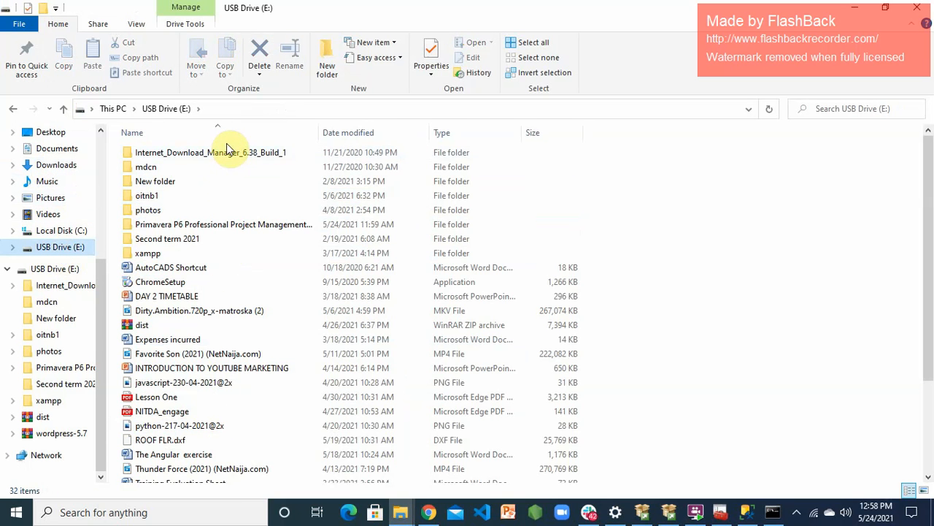
double_click(232, 226)
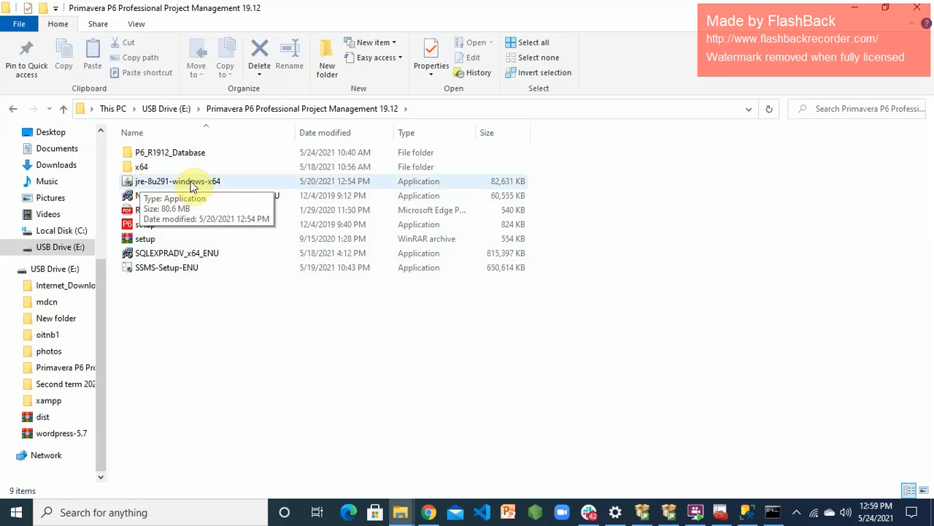
left_click(188, 183)
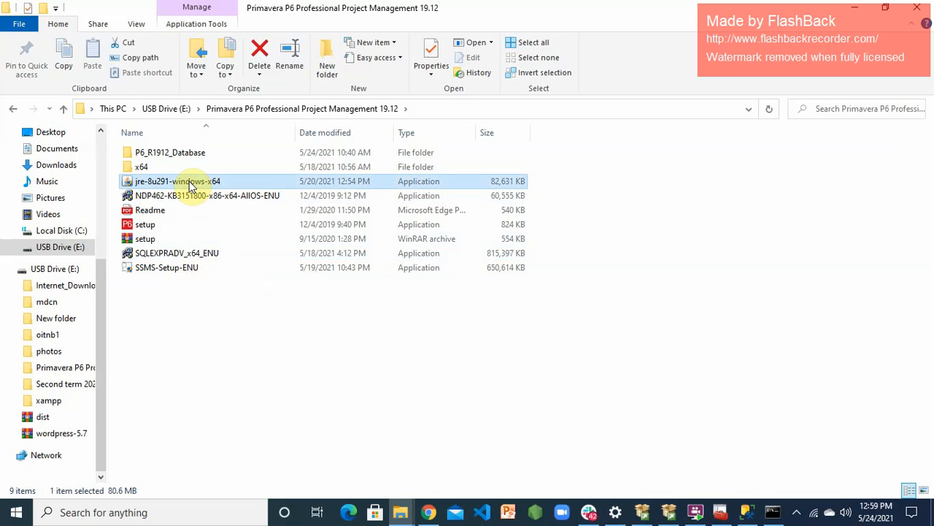
double_click(188, 182)
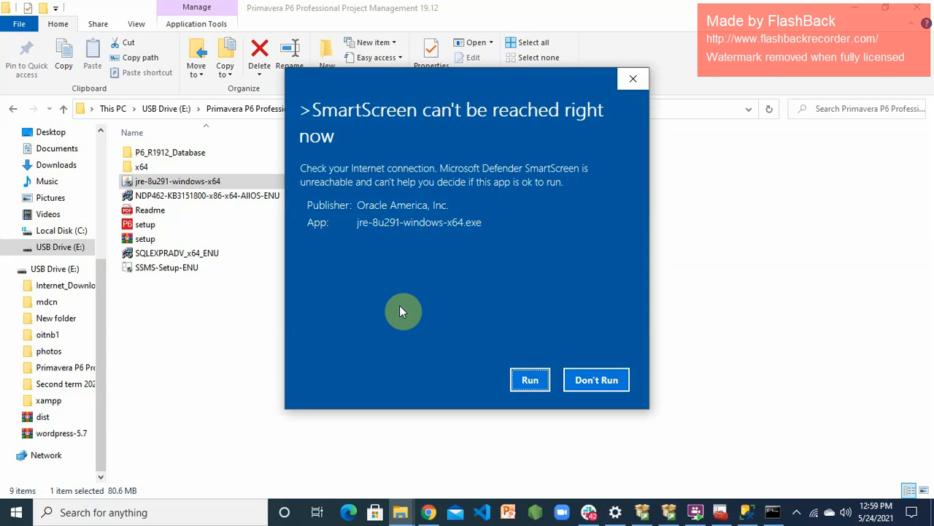
left_click(530, 381)
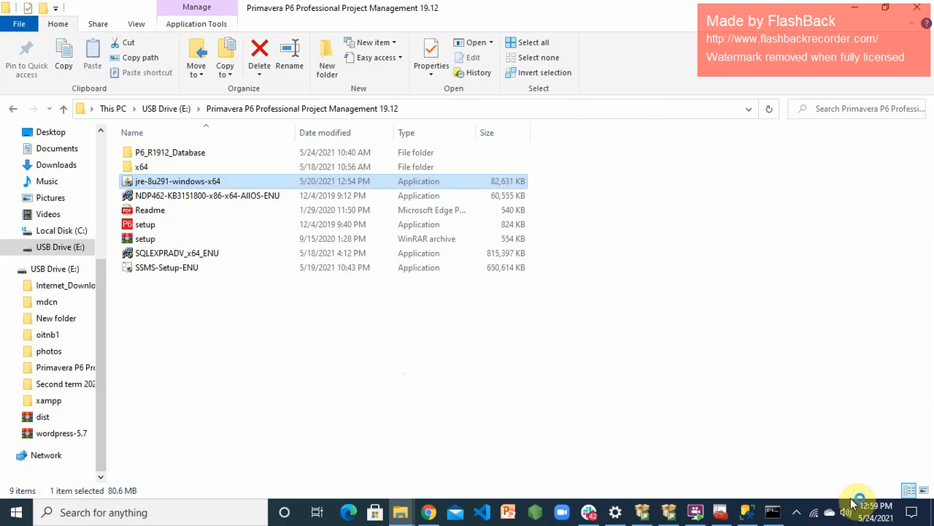
left_click(796, 511)
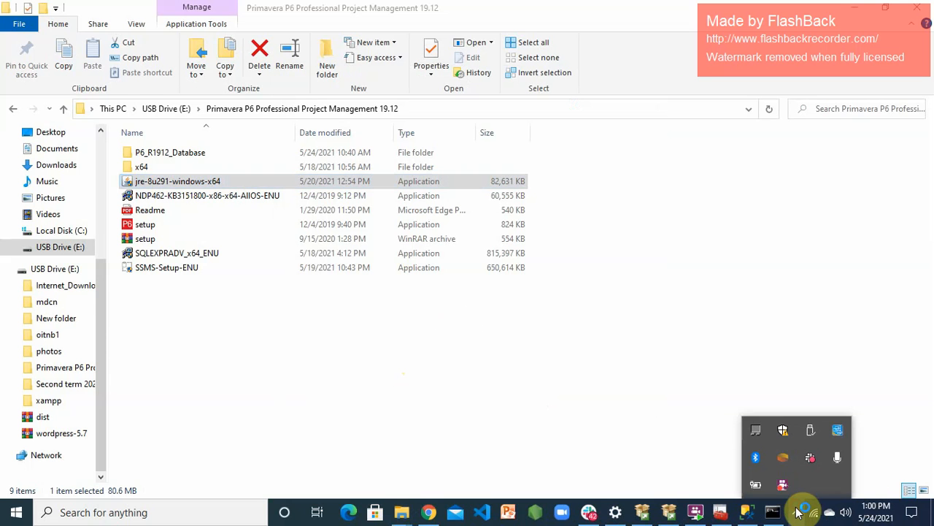
left_click(656, 407)
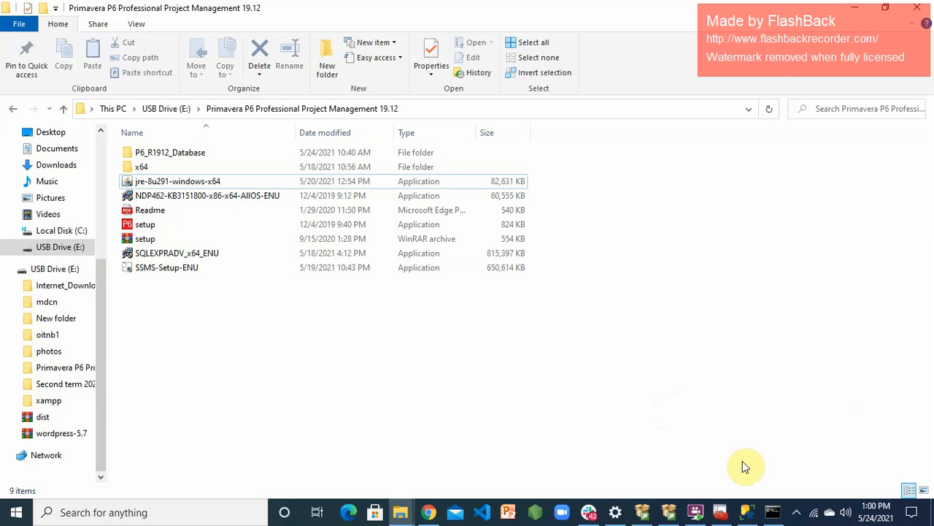
left_click(774, 513)
left_click(772, 511)
left_click(698, 375)
left_click(734, 214)
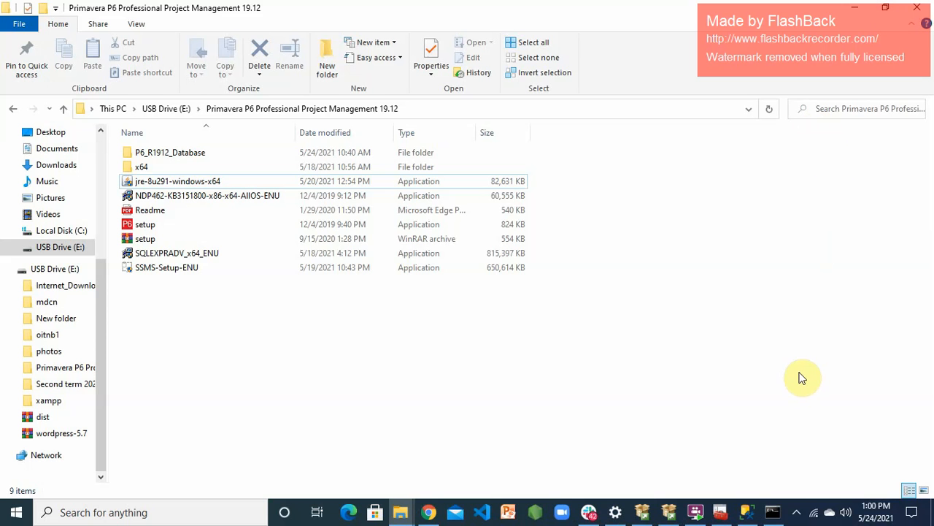
left_click(729, 374)
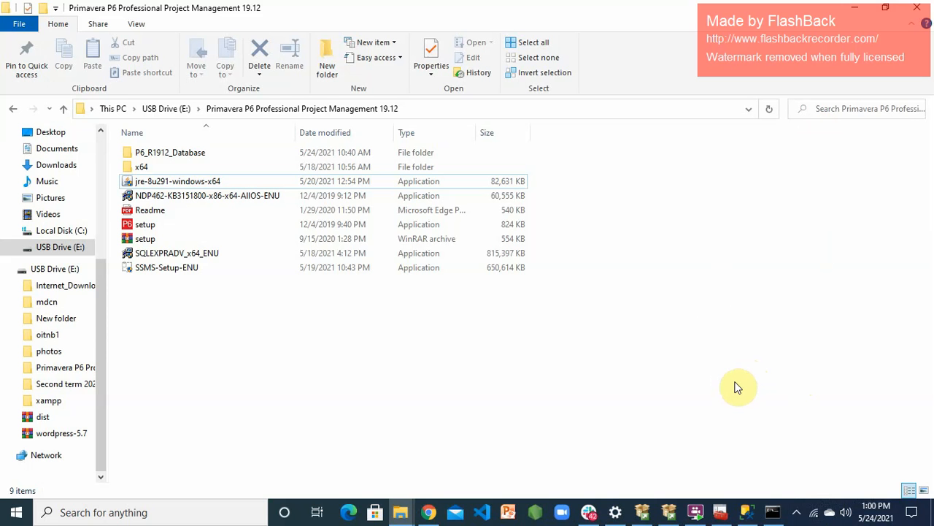
right_click(697, 513)
left_click(683, 479)
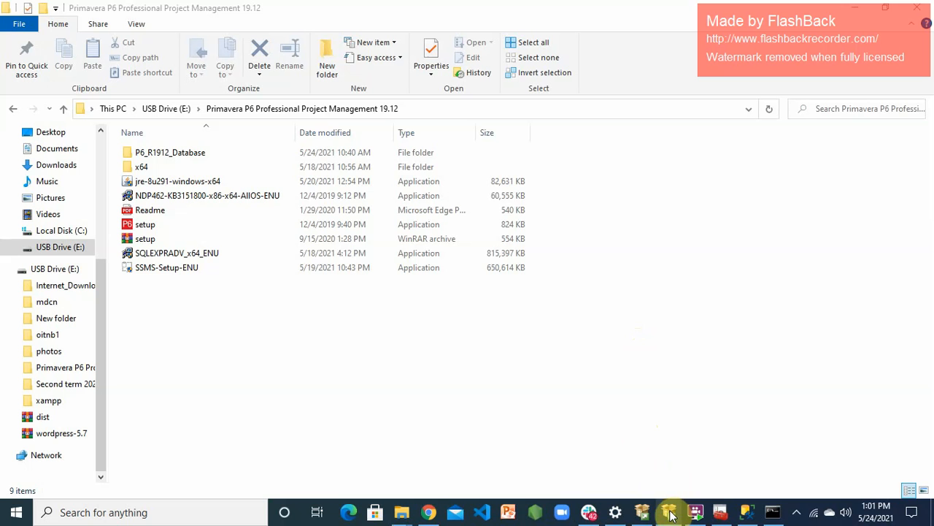
mouse_move(672, 515)
left_click(606, 243)
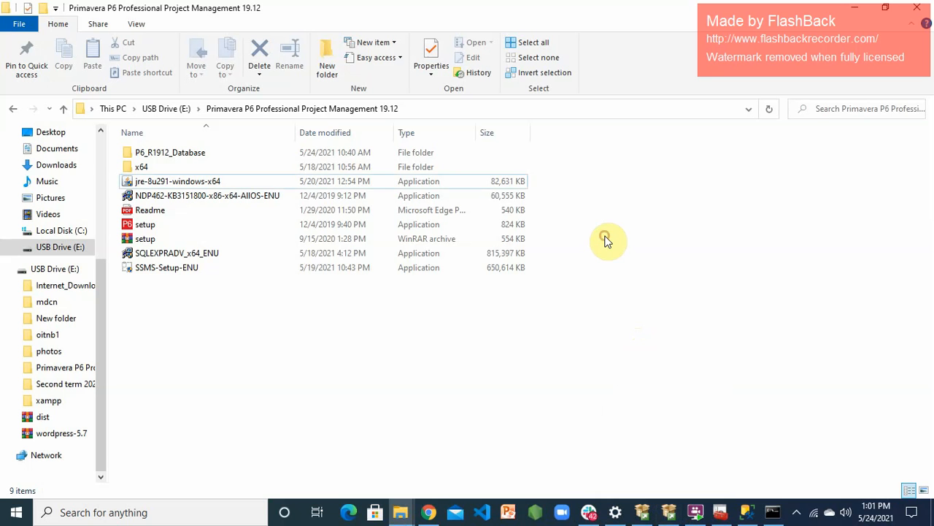
Minimize the open folder, SQL Server and browser windows to uncover the desktop.
left_click(889, 10)
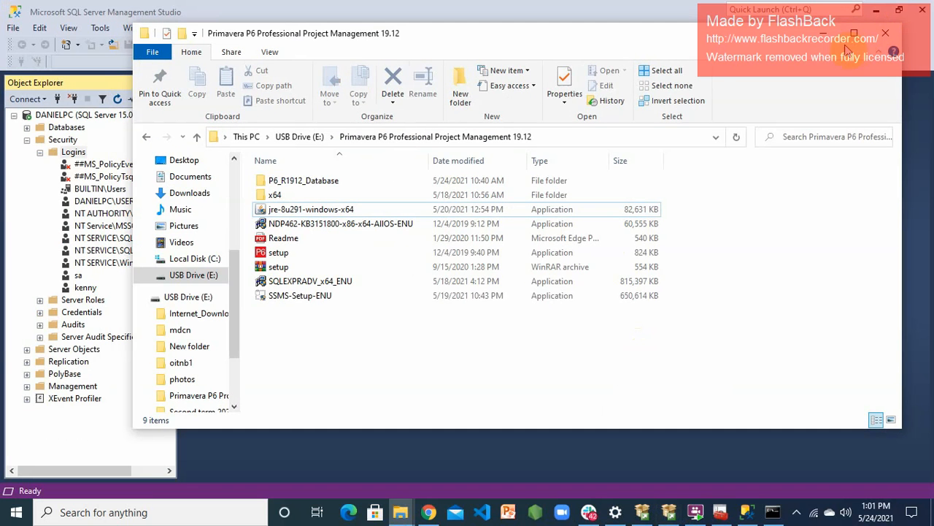
left_click(822, 29)
left_click(876, 10)
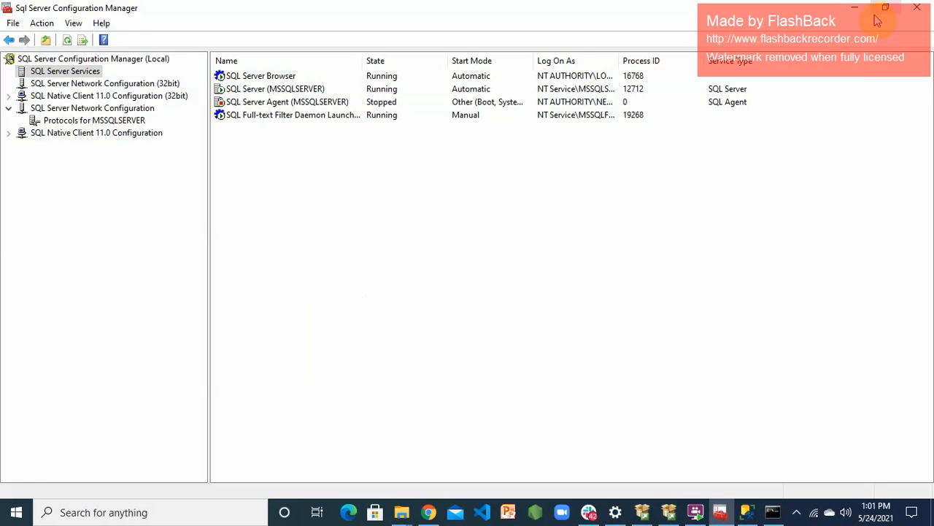
left_click(857, 11)
left_click(858, 11)
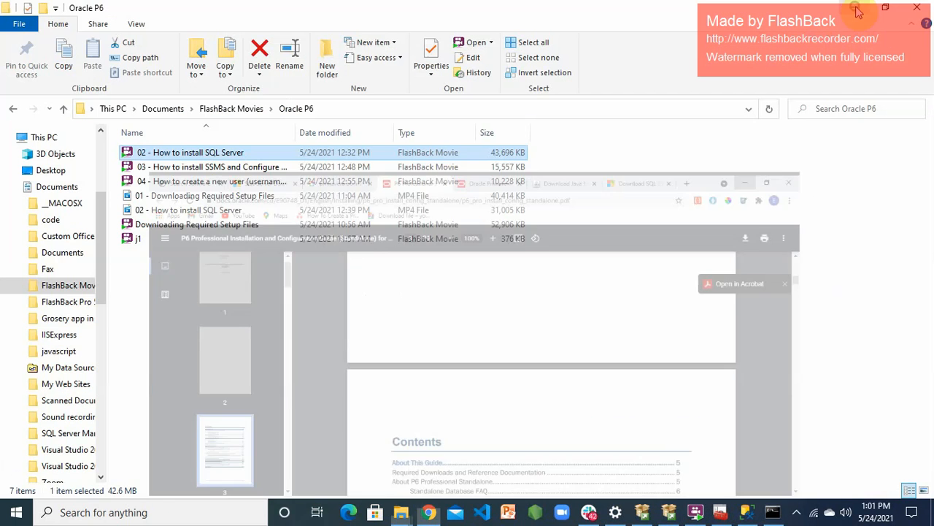
left_click(857, 11)
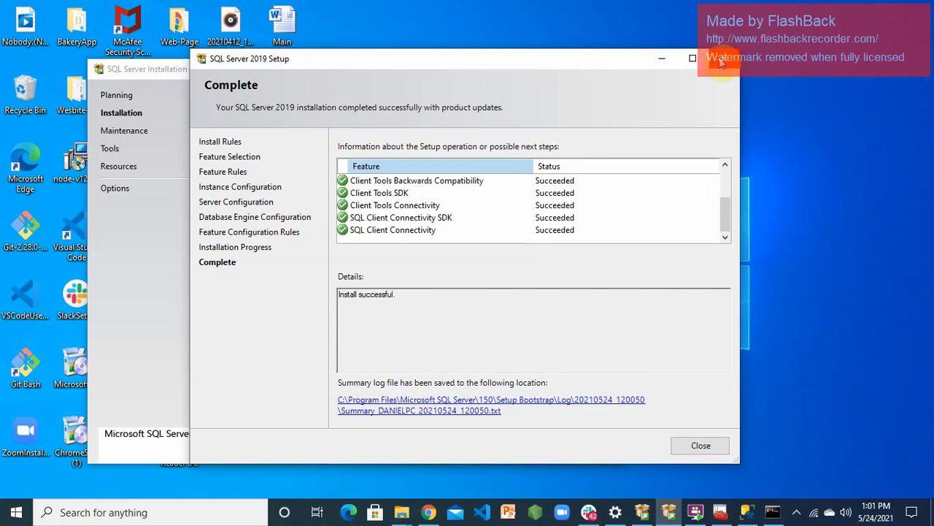
Close the SQL Server 2019 Setup and SQL Server Installation Center windows and refresh the desktop.
left_click(722, 58)
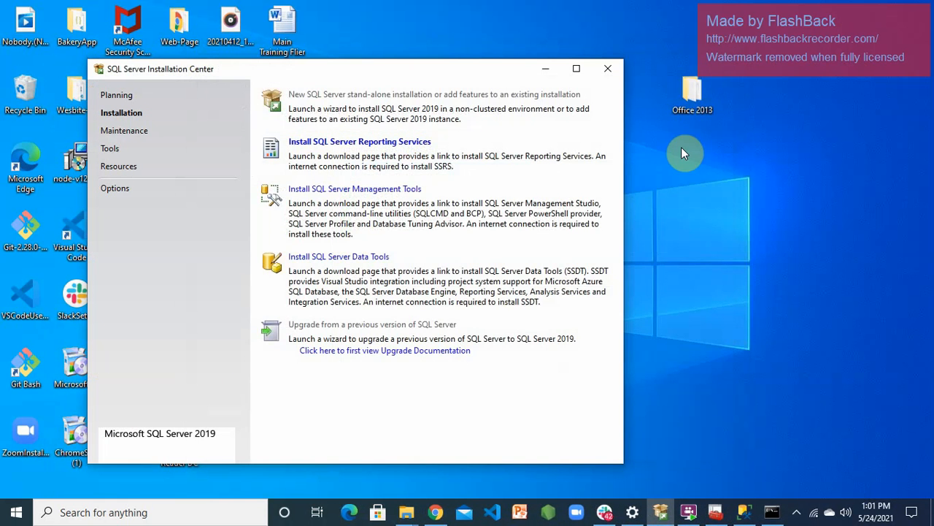
left_click(607, 68)
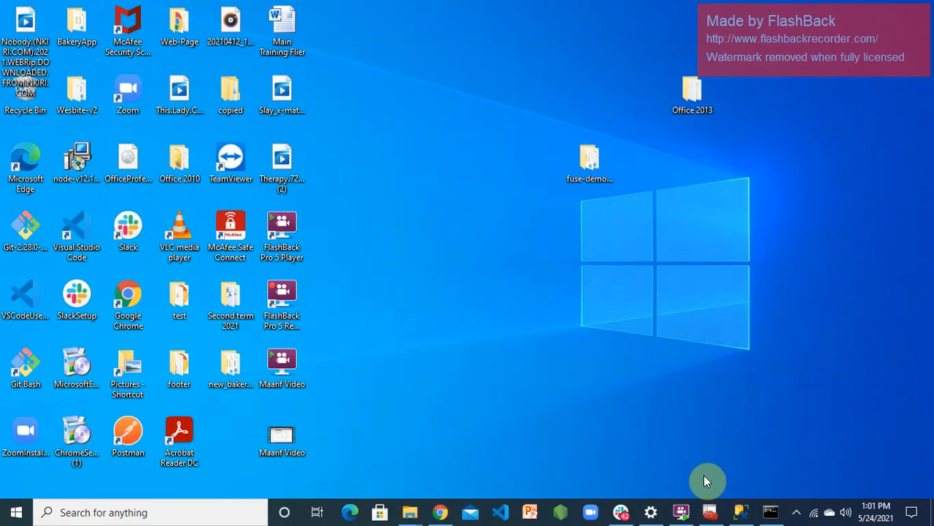
right_click(632, 354)
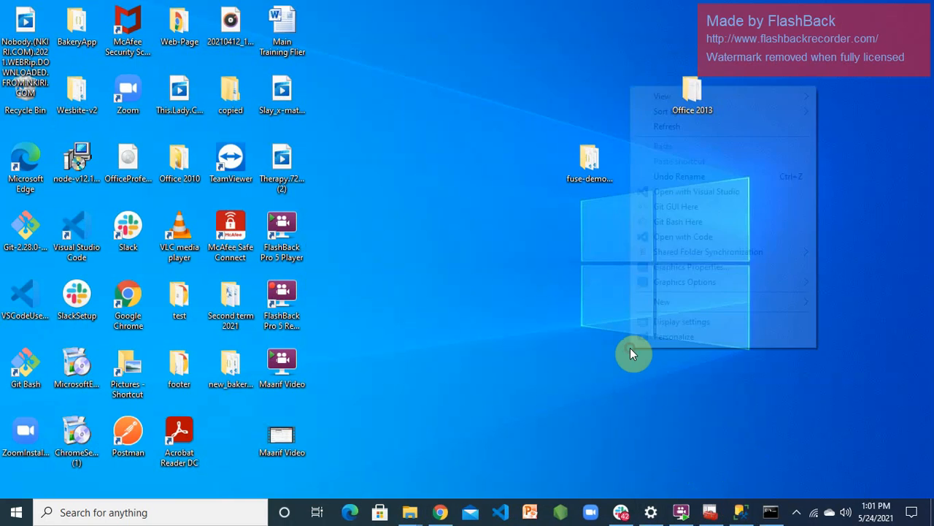
left_click(671, 127)
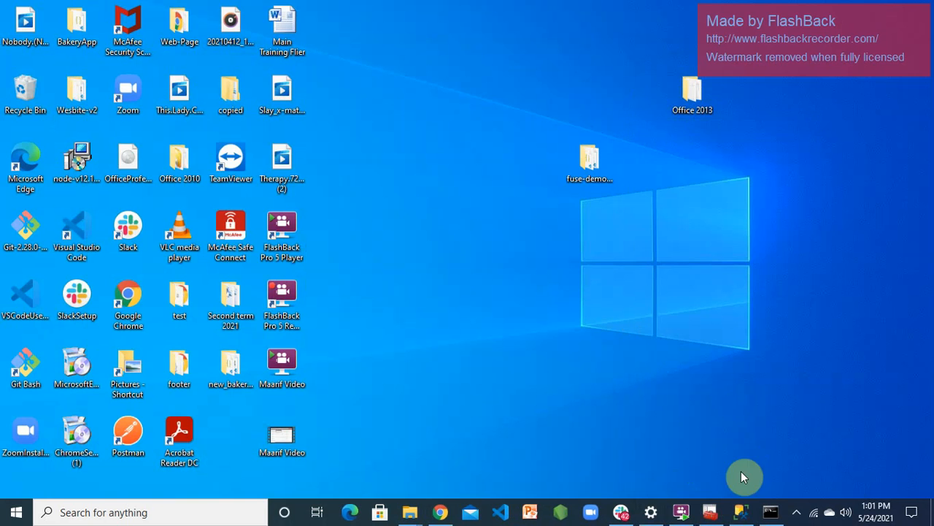
left_click(742, 510)
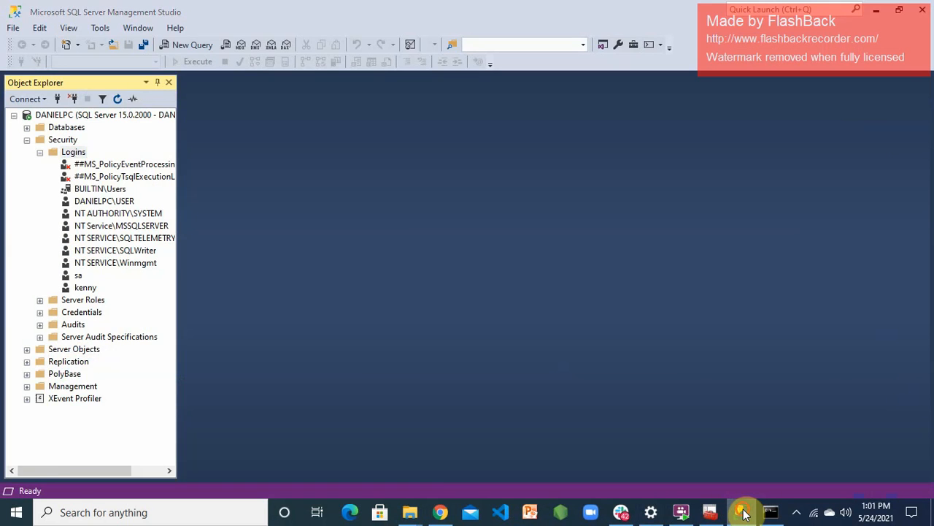
left_click(742, 509)
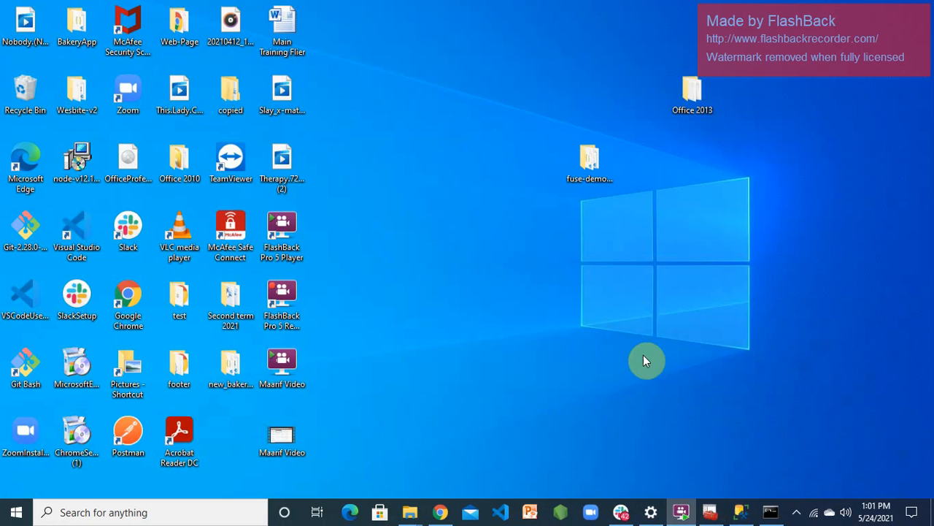
left_click(796, 511)
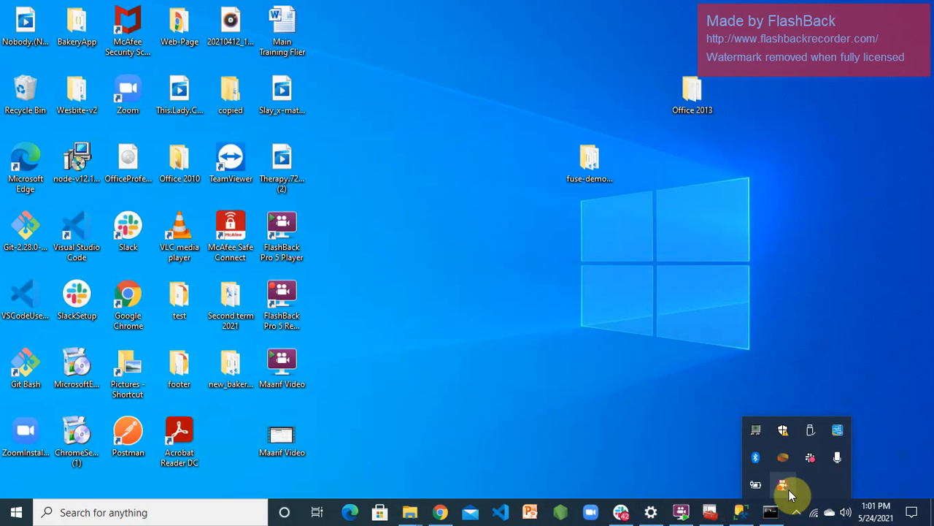
right_click(788, 495)
left_click(803, 342)
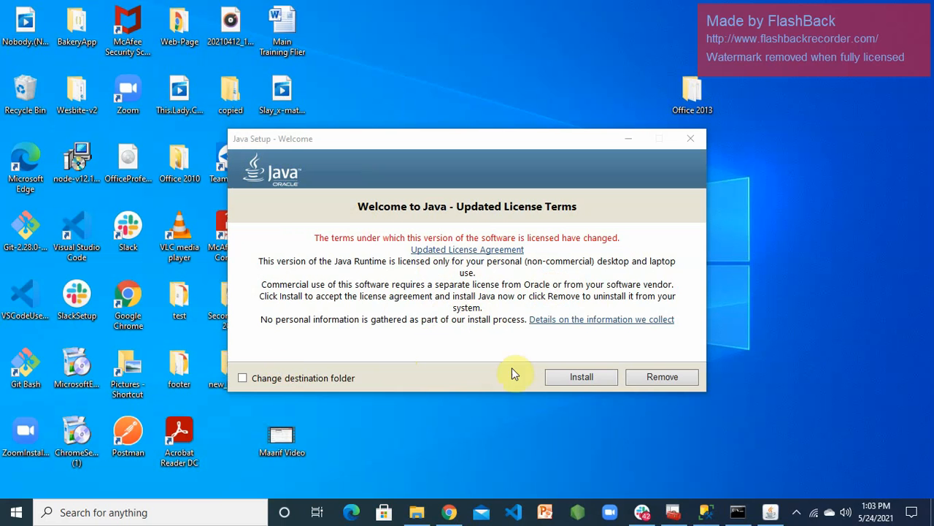
Accept the license terms, install Java in the default destination folder, and close the completed Java Setup.
left_click(588, 375)
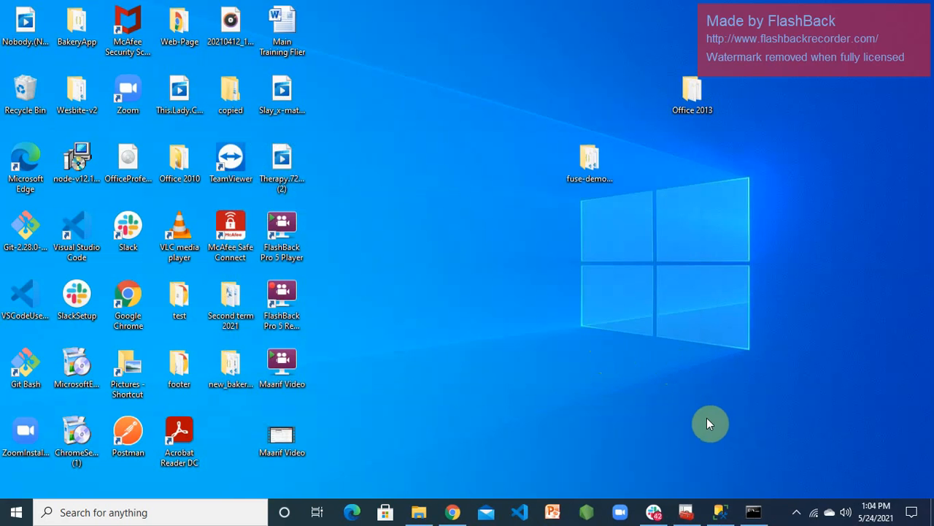
right_click(680, 393)
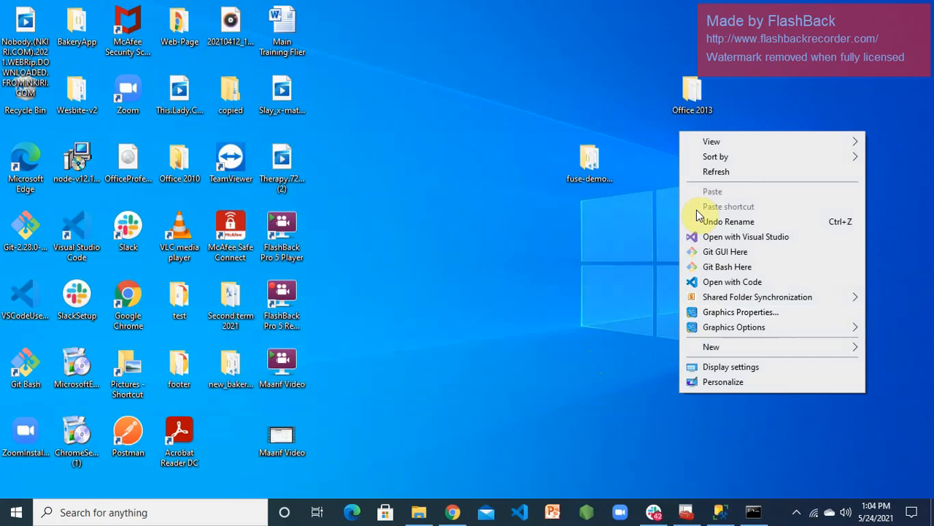
left_click(715, 173)
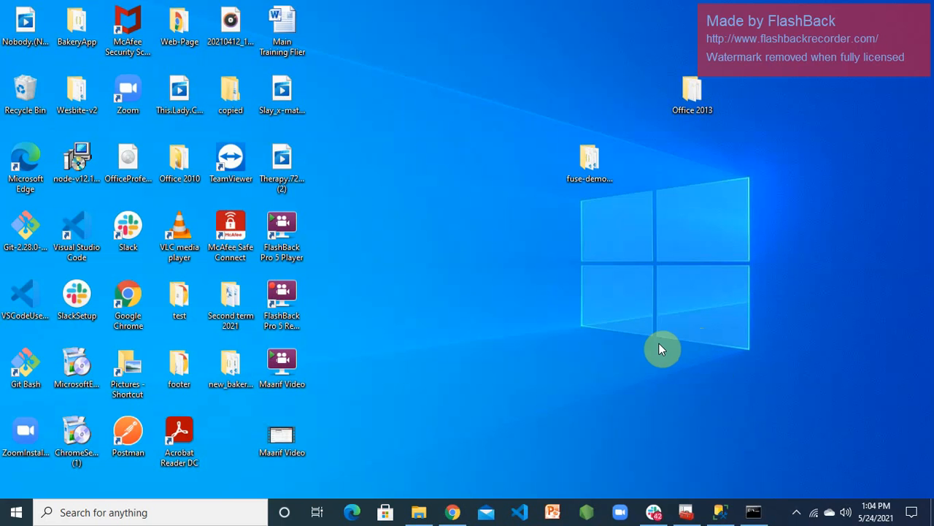
left_click(797, 512)
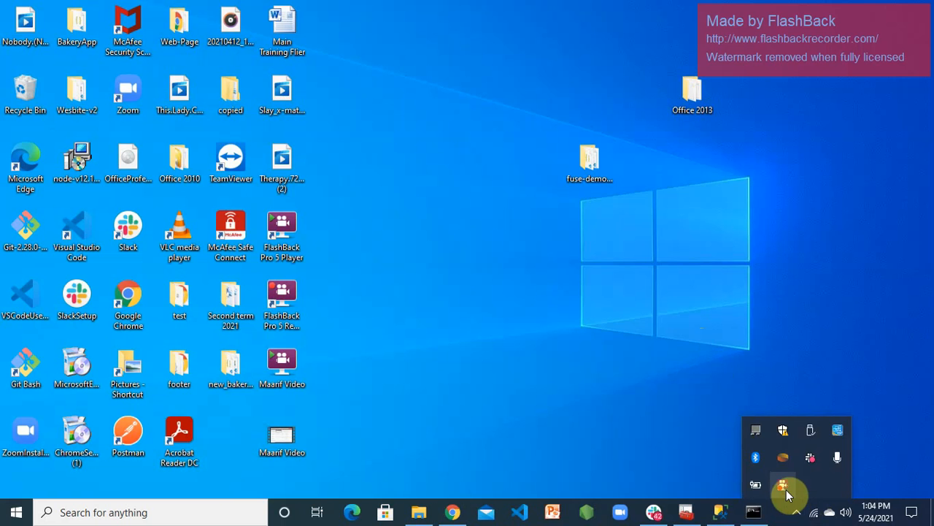
right_click(785, 491)
left_click(803, 340)
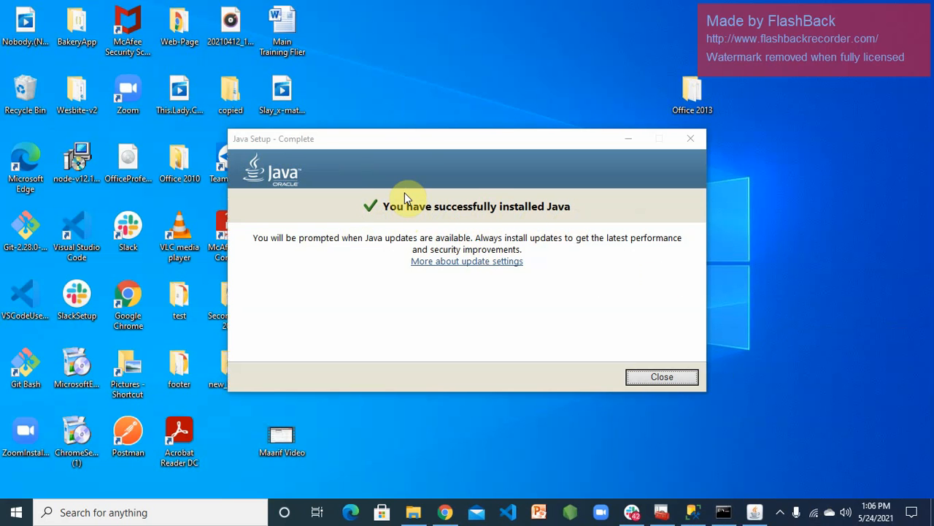
left_click_drag(385, 139, 372, 117)
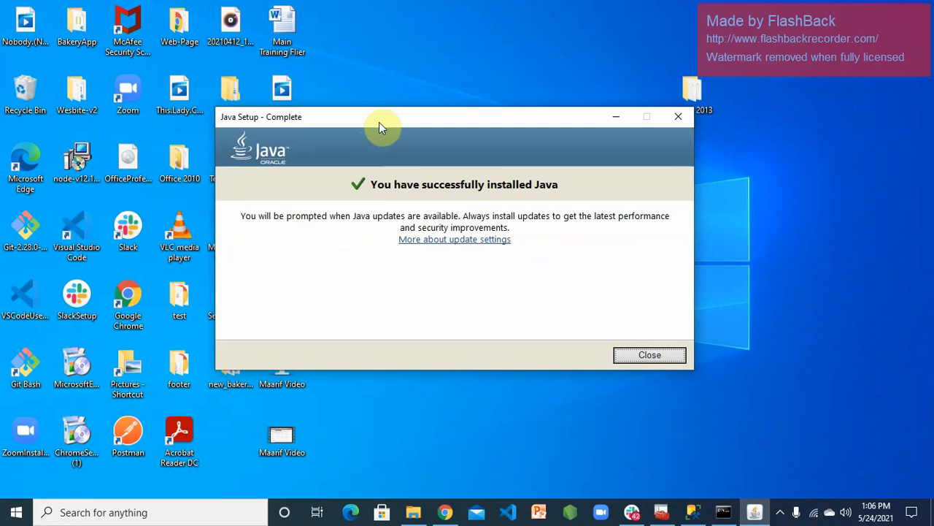
left_click(648, 356)
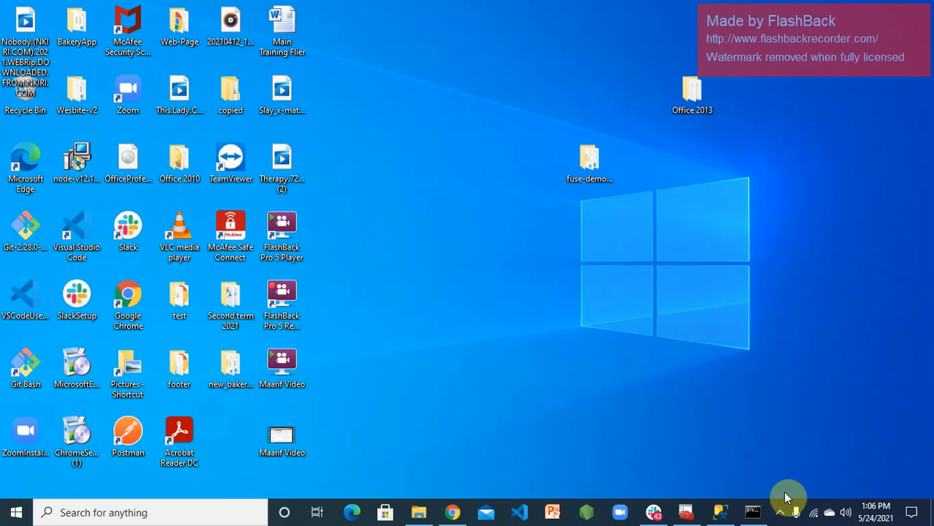
left_click(795, 513)
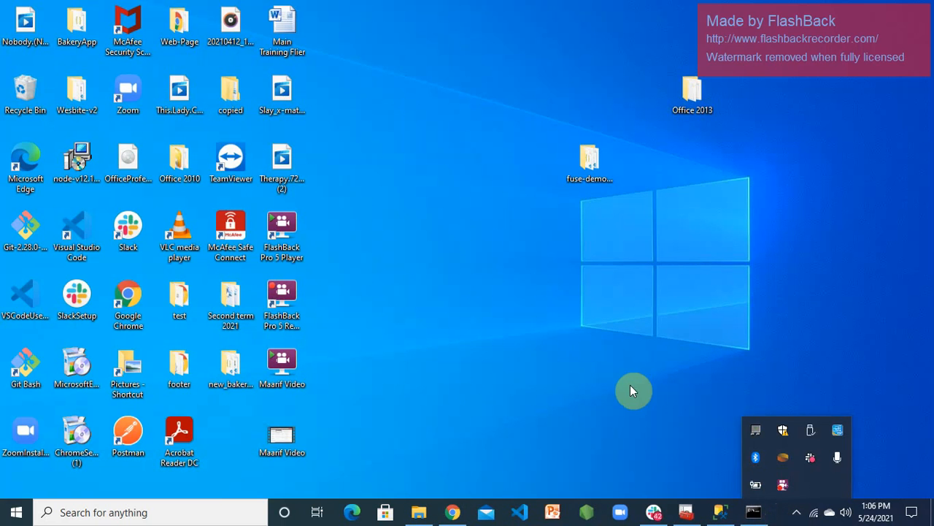
left_click(488, 340)
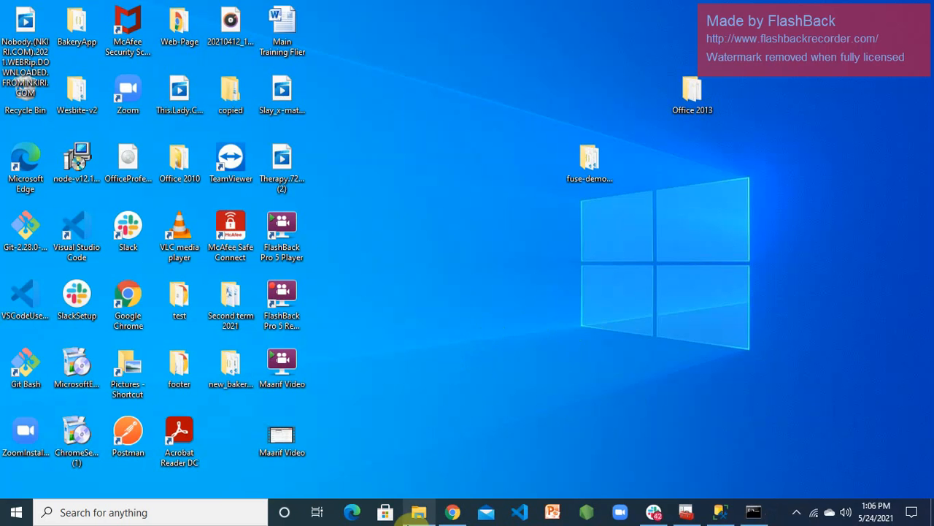
mouse_move(418, 512)
left_click(464, 287)
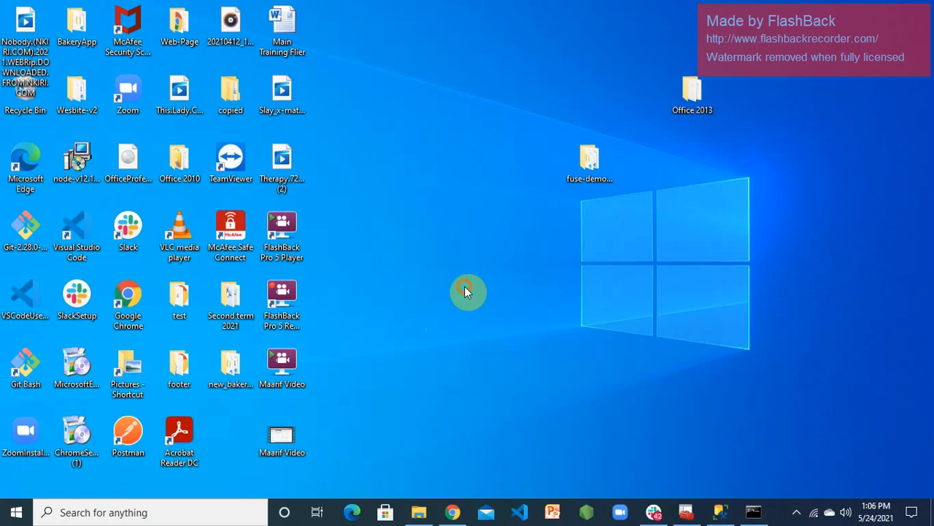
left_click(156, 516)
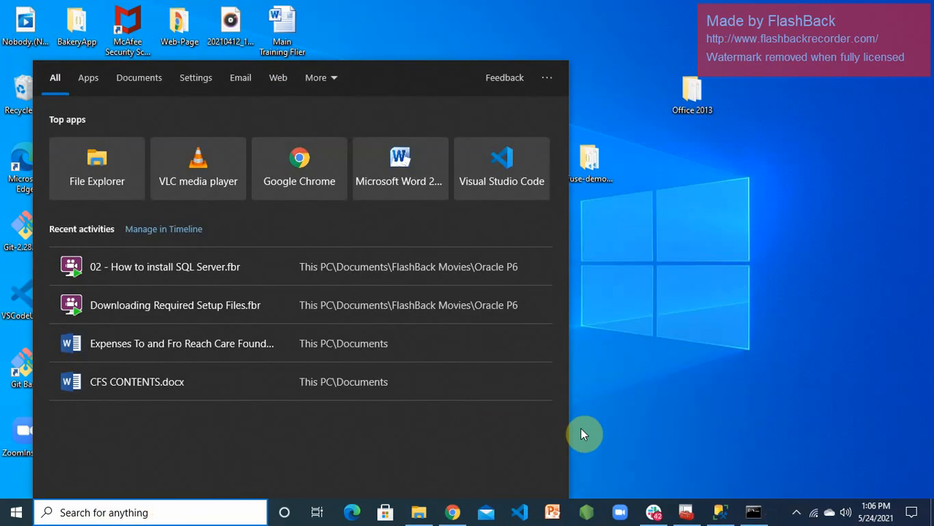
left_click(581, 434)
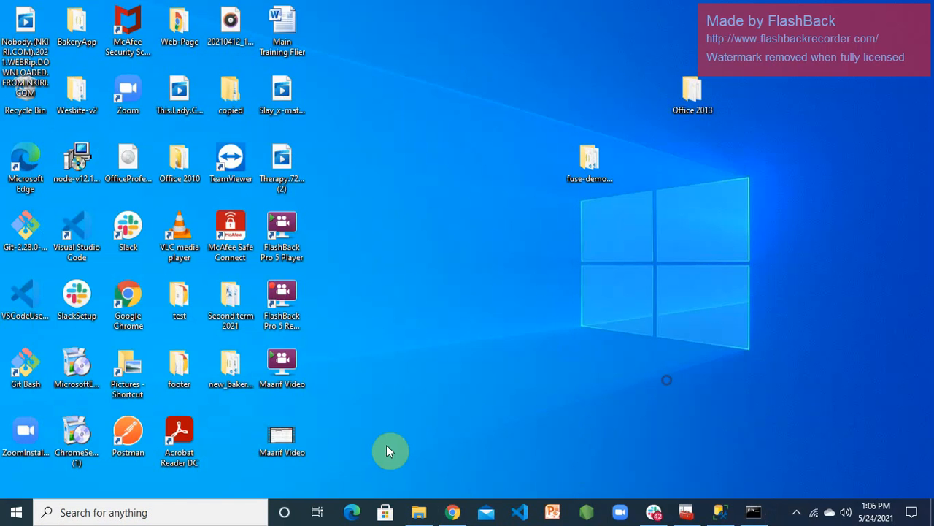
Search Windows for "envi", open the system environment variables settings and bring up the Environment Variables dialog.
left_click(175, 513)
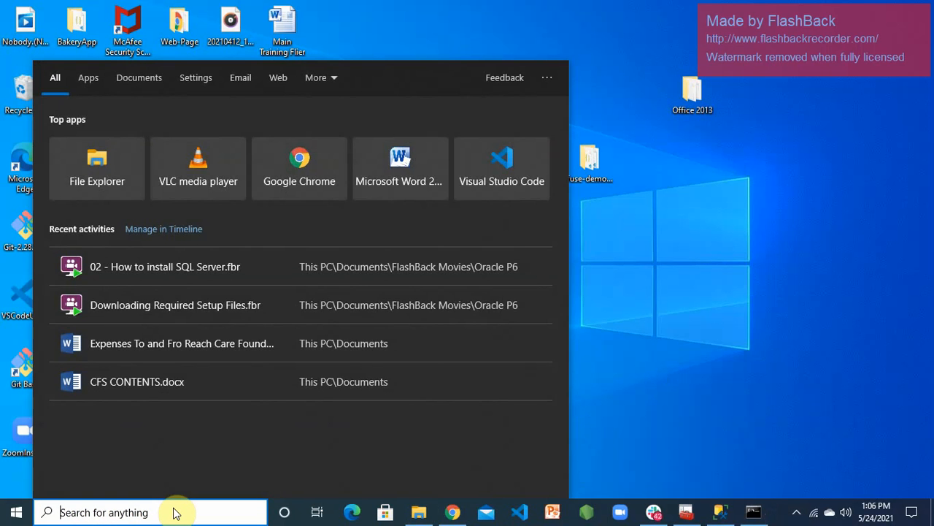
type("envi")
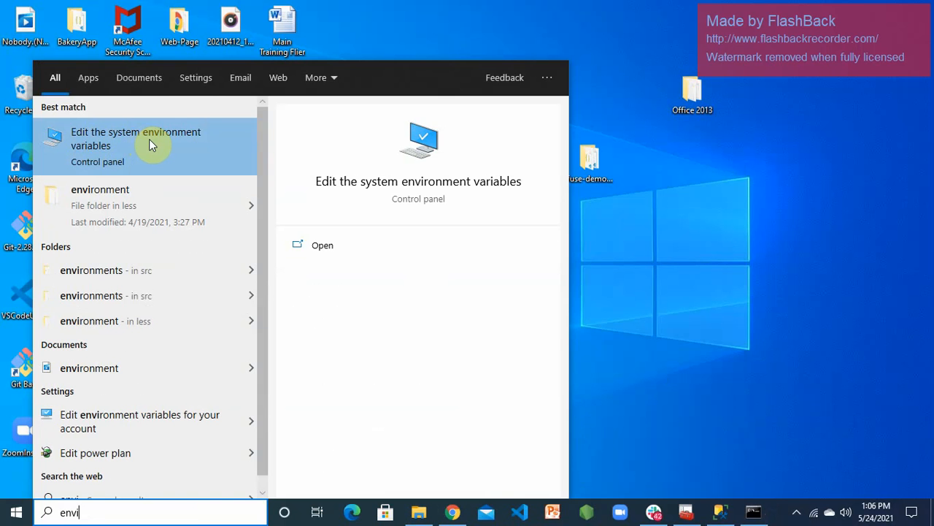
left_click(149, 138)
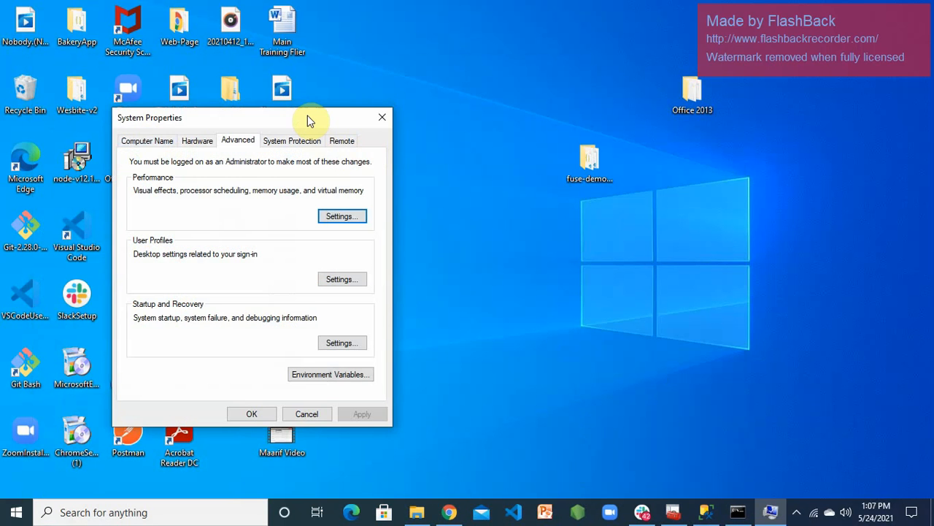
left_click_drag(308, 117, 310, 79)
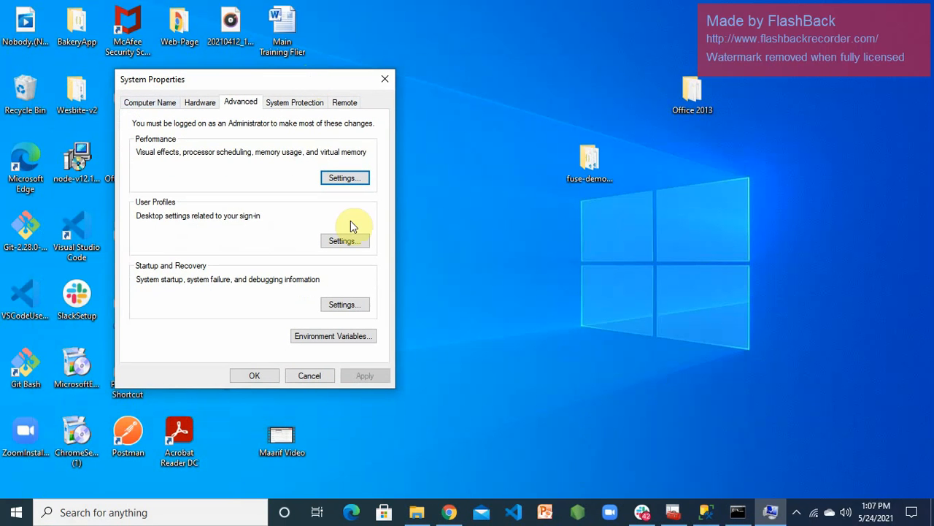
left_click(306, 341)
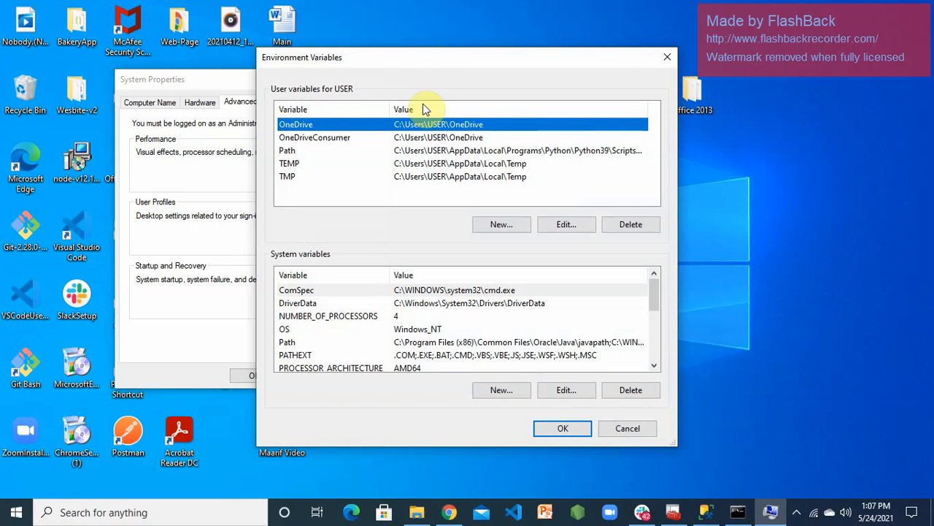
left_click_drag(398, 64, 389, 34)
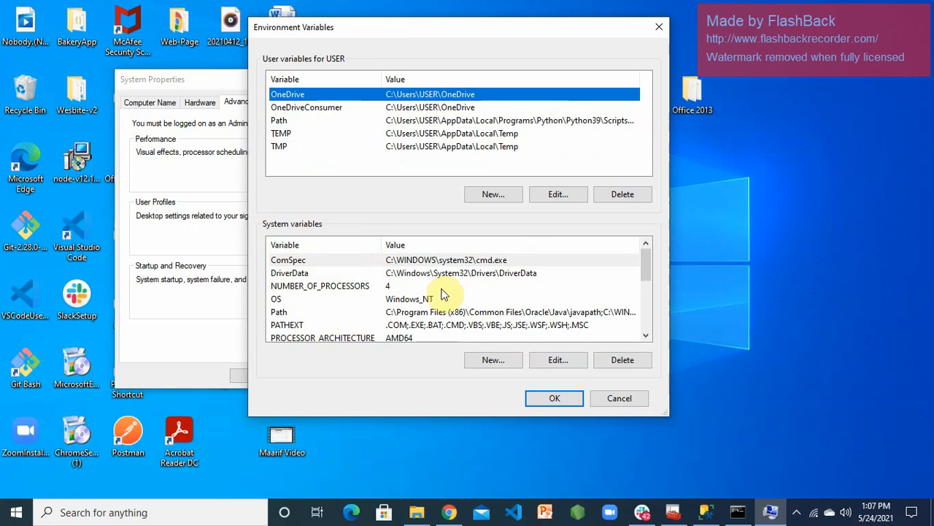
Start a new system variable and name it JAVA_HOME.
left_click(494, 363)
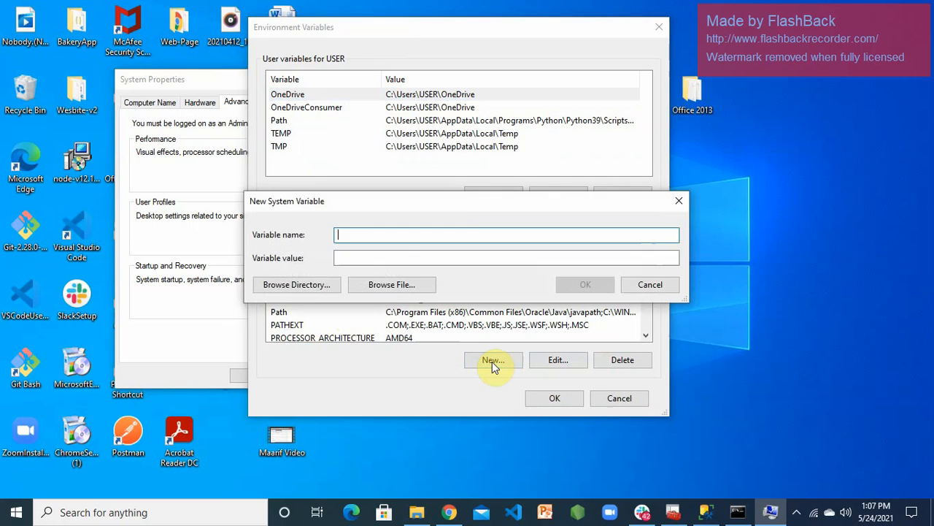
left_click_drag(437, 202, 520, 106)
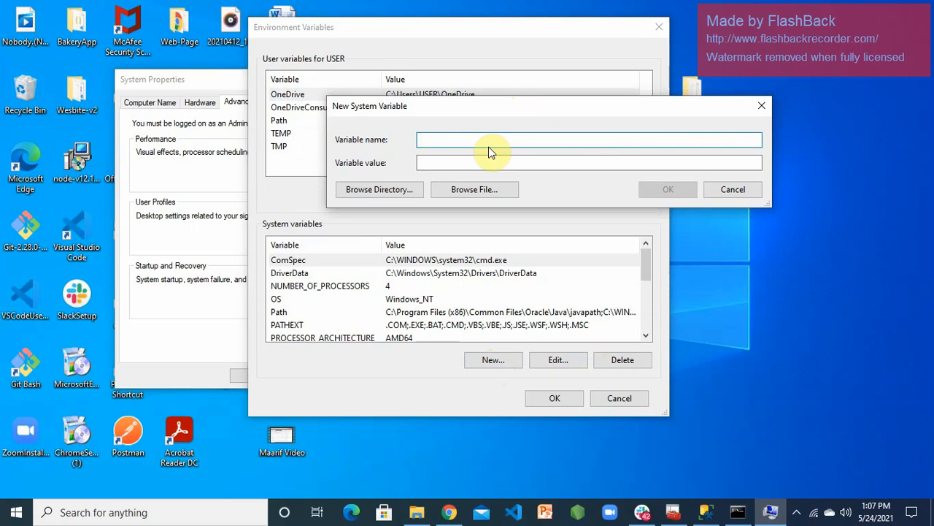
type("JAVA_HOME")
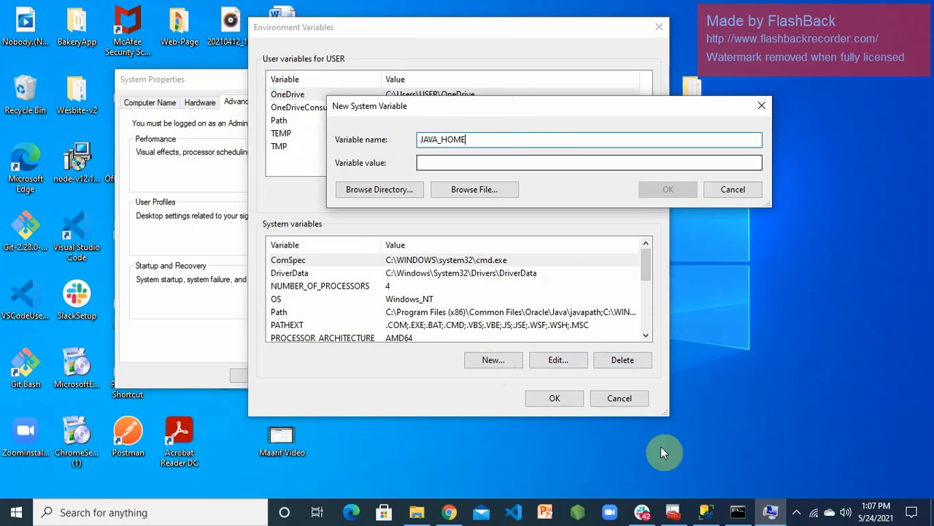
Check the variable name in the open cmd.exe window, minimize it and return to the variable's empty value field.
left_click(739, 516)
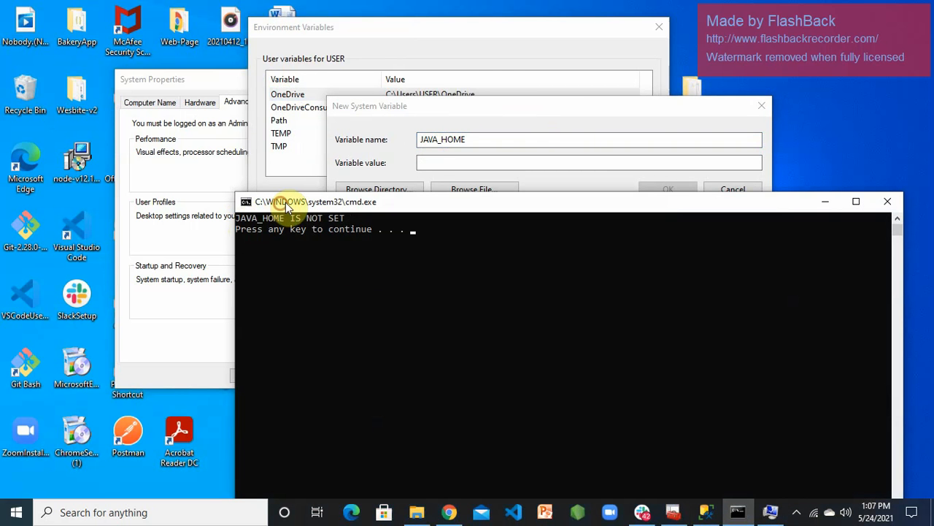
left_click_drag(271, 201, 279, 200)
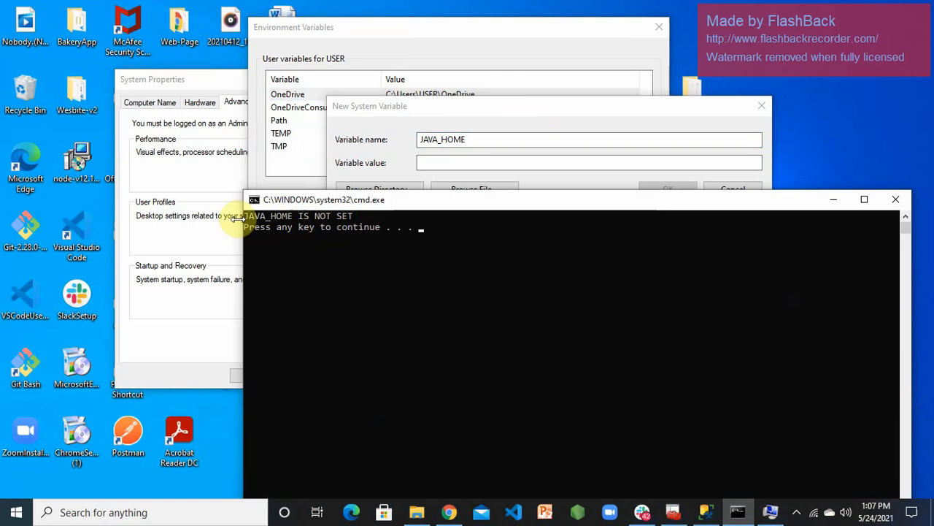
left_click(833, 199)
left_click(423, 163)
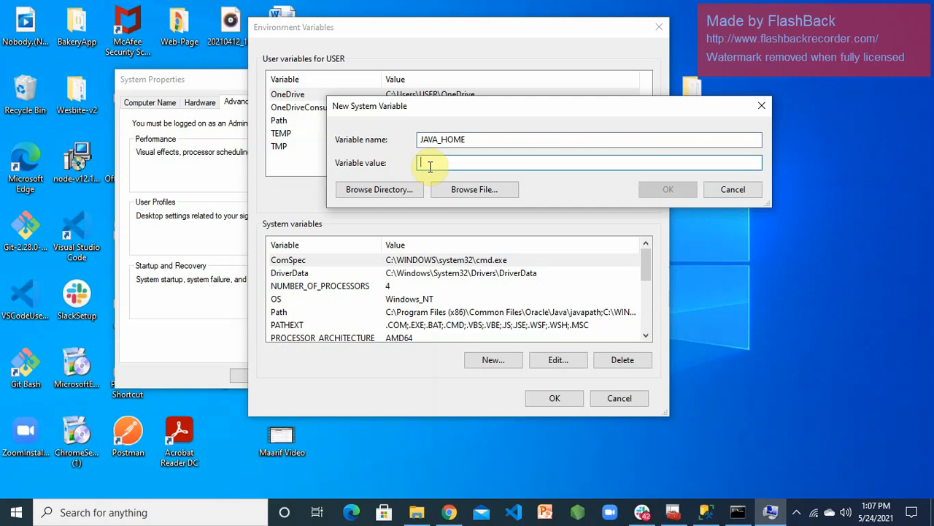
Browse in File Explorer to the installed Java folder C:\Program Files\Java\jre1.8.0_291.
left_click(416, 512)
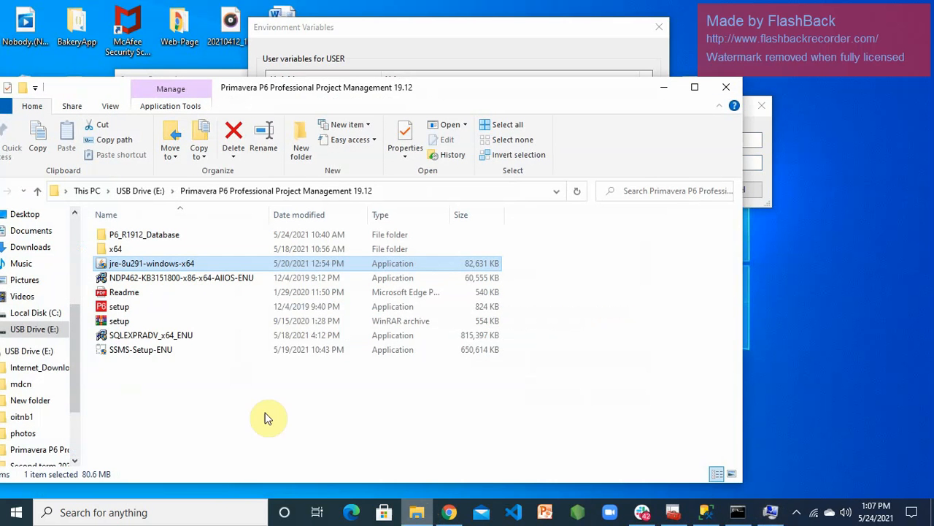
left_click_drag(507, 93, 665, 38)
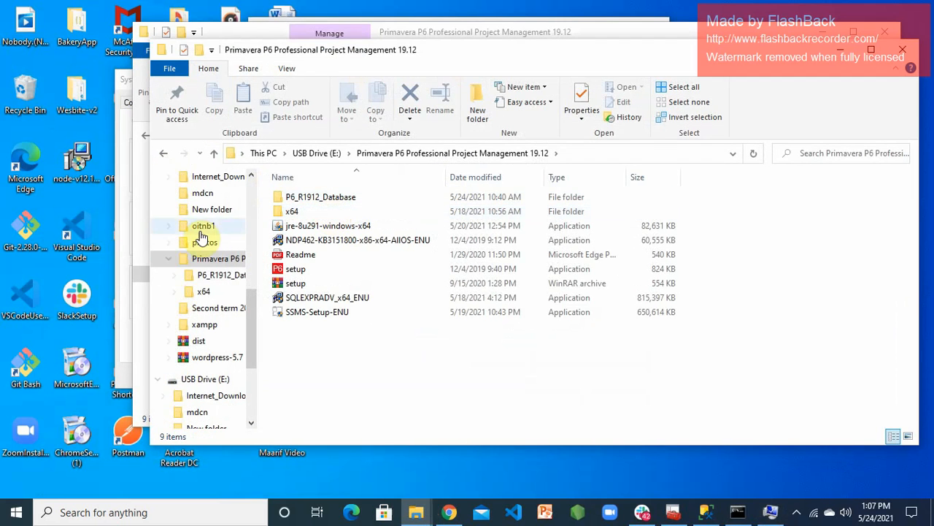
left_click(261, 154)
double_click(358, 353)
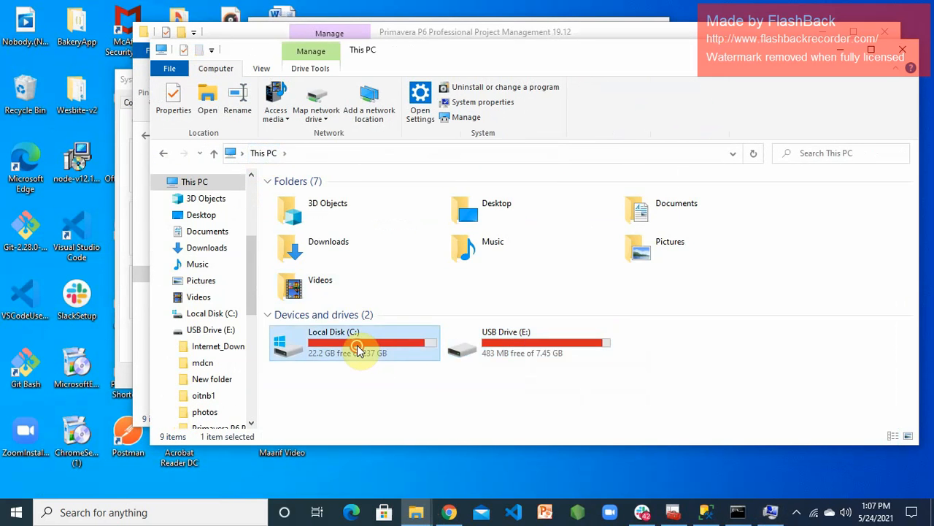
left_click(869, 57)
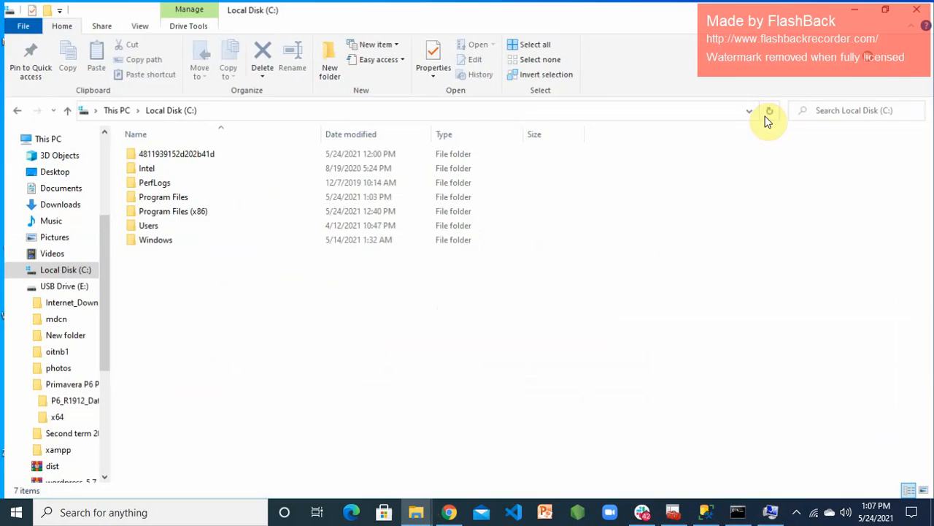
double_click(177, 197)
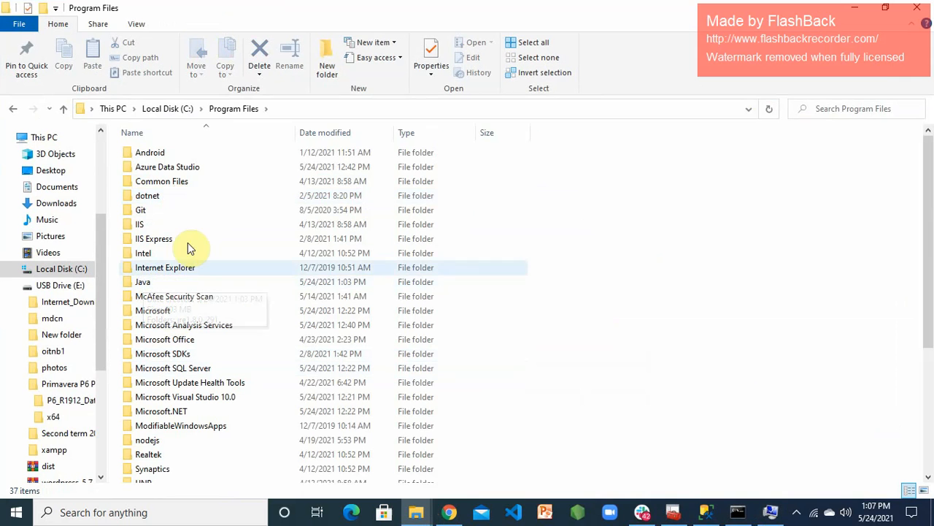
double_click(160, 286)
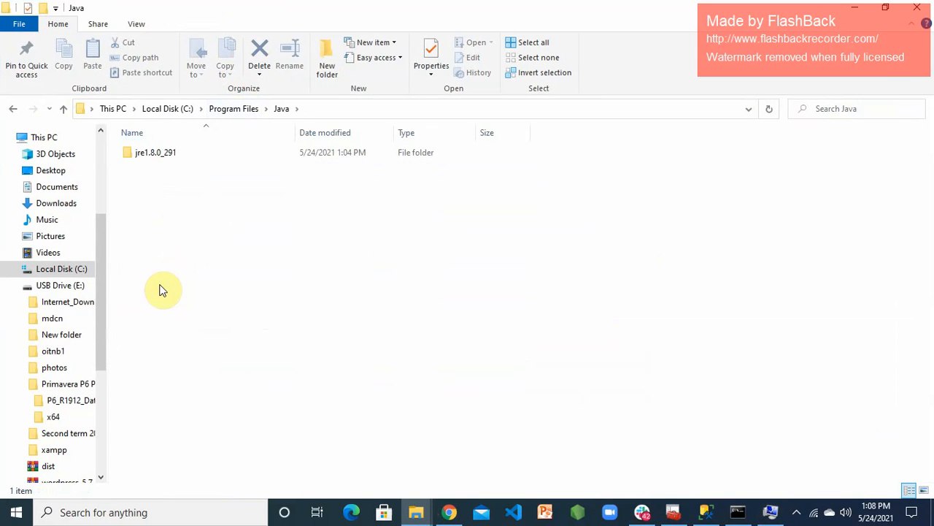
double_click(224, 156)
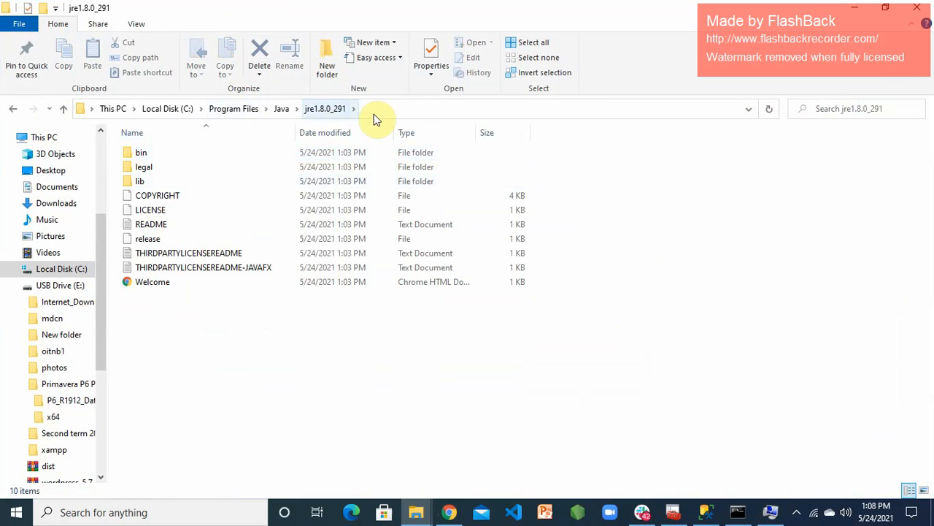
Copy the full path C:\Program Files\Java\jre1.8.0_291 and return to the New System Variable dialog.
left_click(427, 111)
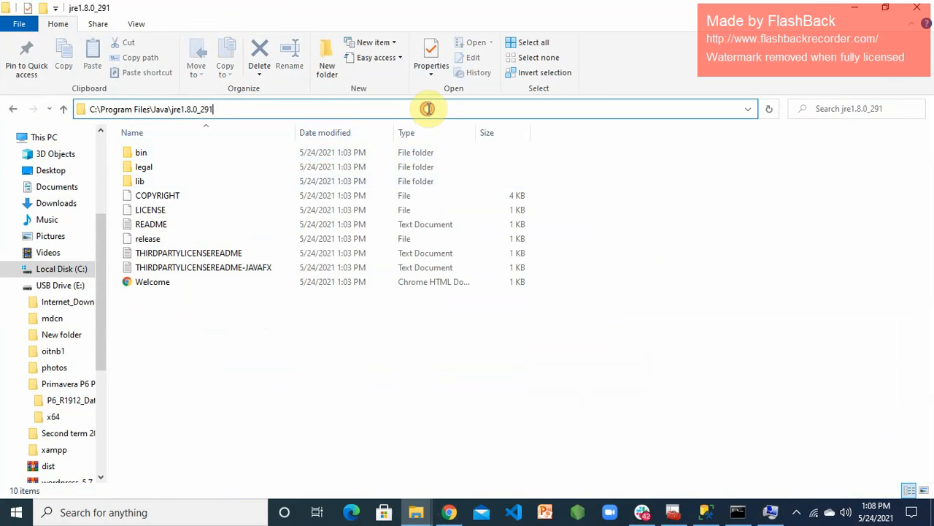
double_click(451, 111)
left_click(452, 111)
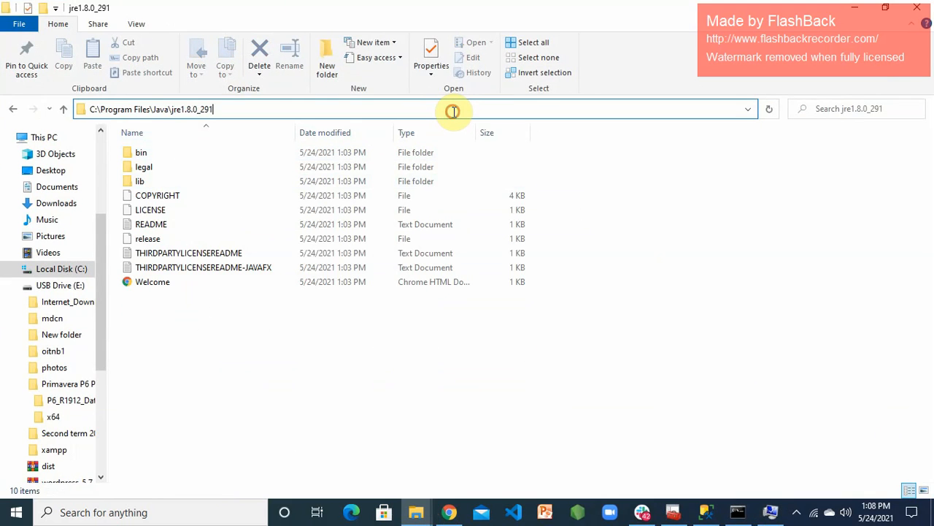
triple_click(453, 111)
left_click(453, 111)
left_click_drag(211, 114, 150, 115)
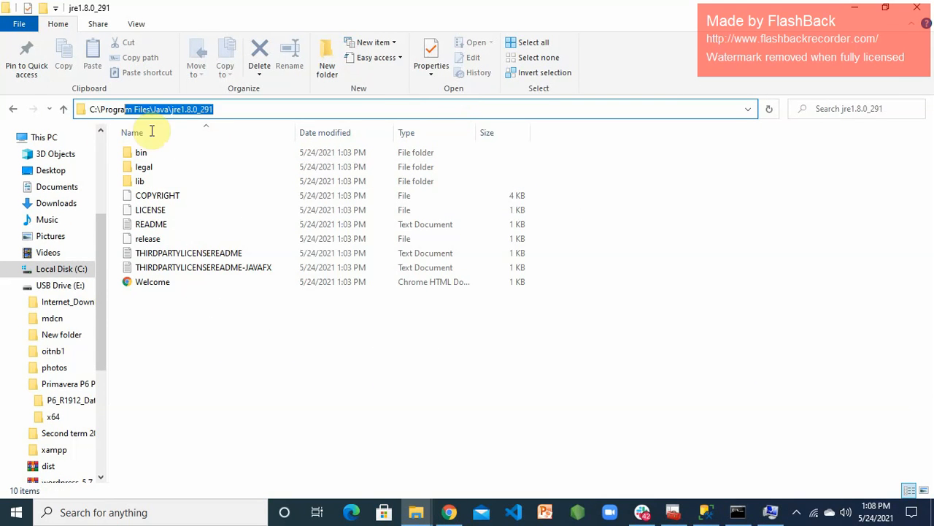
left_click(403, 117)
triple_click(405, 117)
key("cmd+c")
mouse_move(773, 514)
left_click(759, 438)
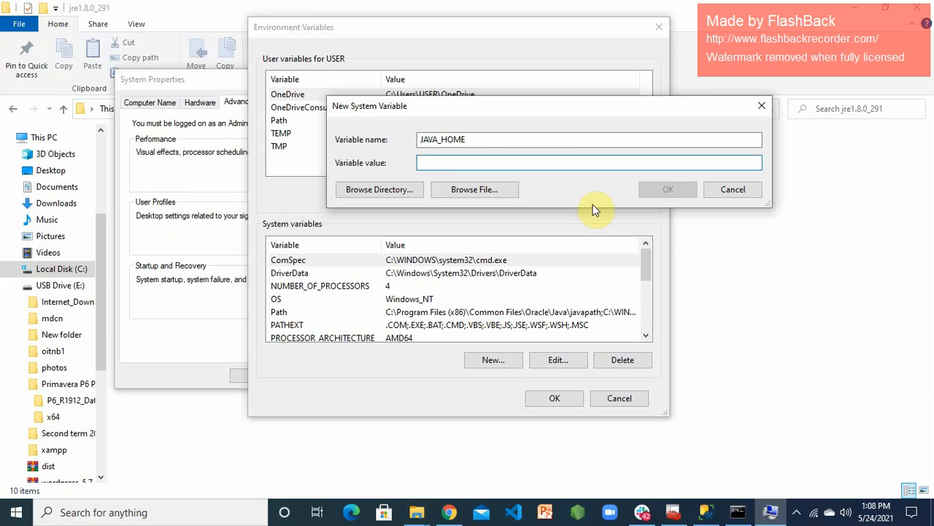
Set the JAVA_HOME value to C:\Program Files\Java\jre1.8.0_291 and save the variable, accepting the environment variable and system property settings.
right_click(464, 162)
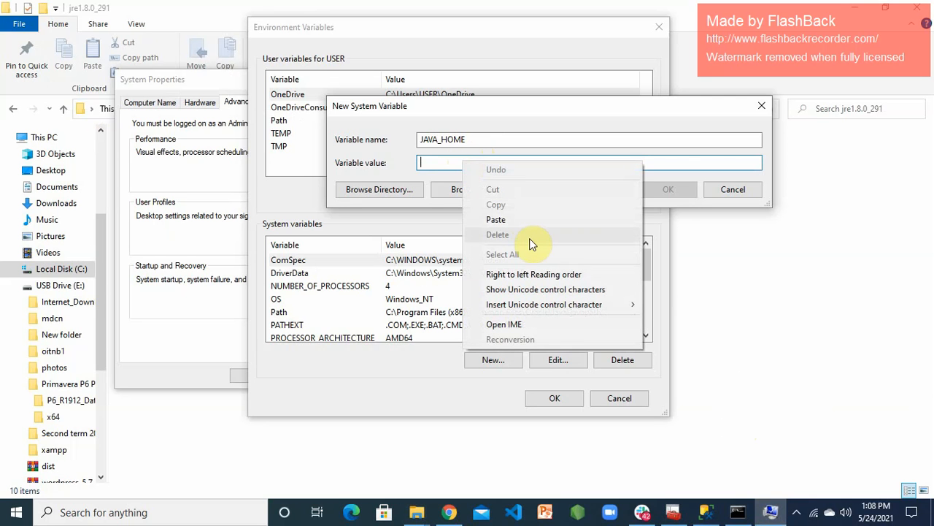
left_click(503, 220)
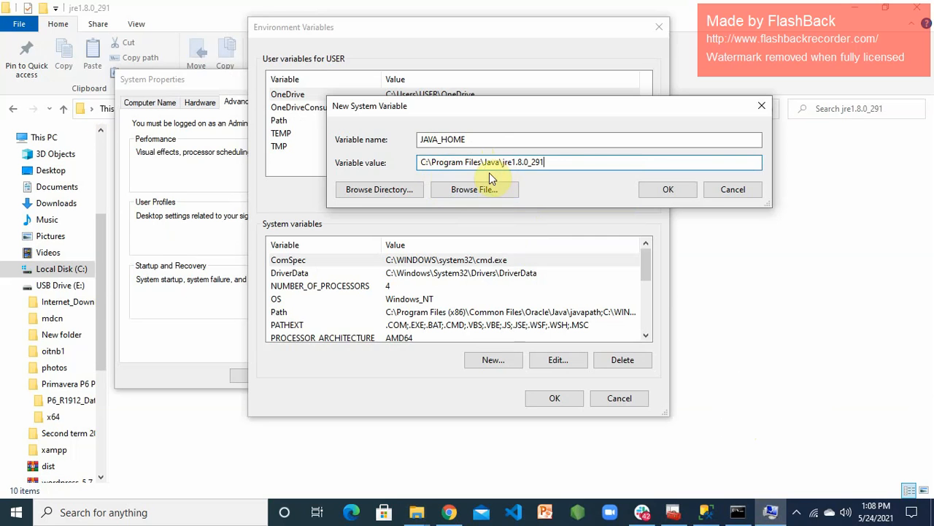
left_click(667, 189)
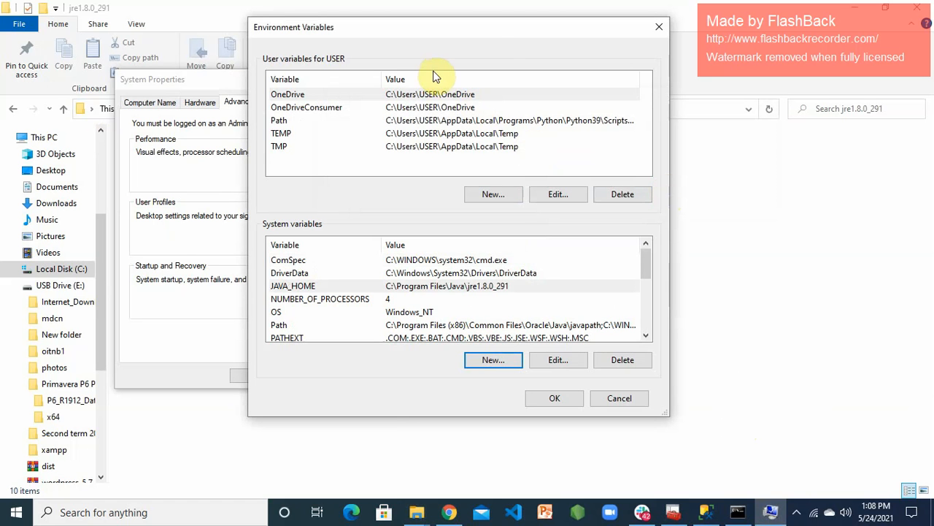
left_click(551, 398)
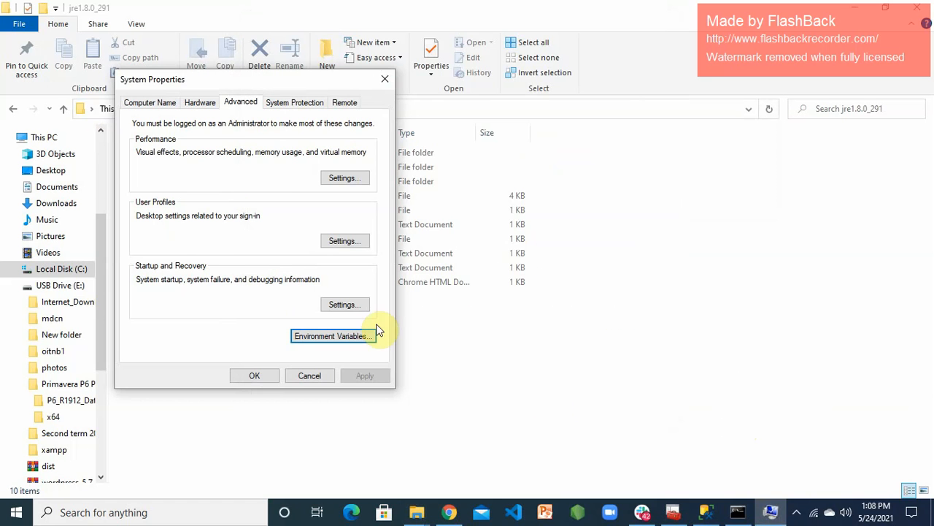
left_click(257, 378)
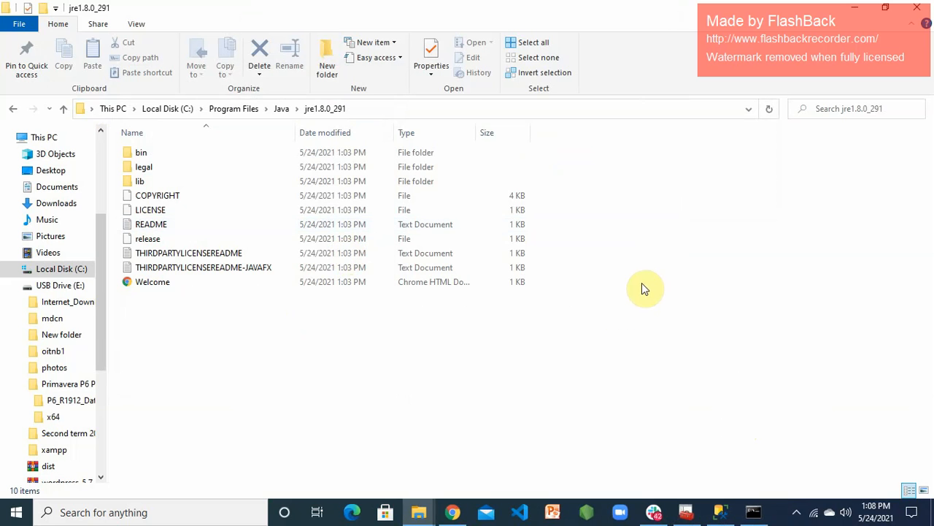
Close the jre1.8.0_291 folder window and the old cmd.exe window of the earlier setup attempt.
left_click(918, 9)
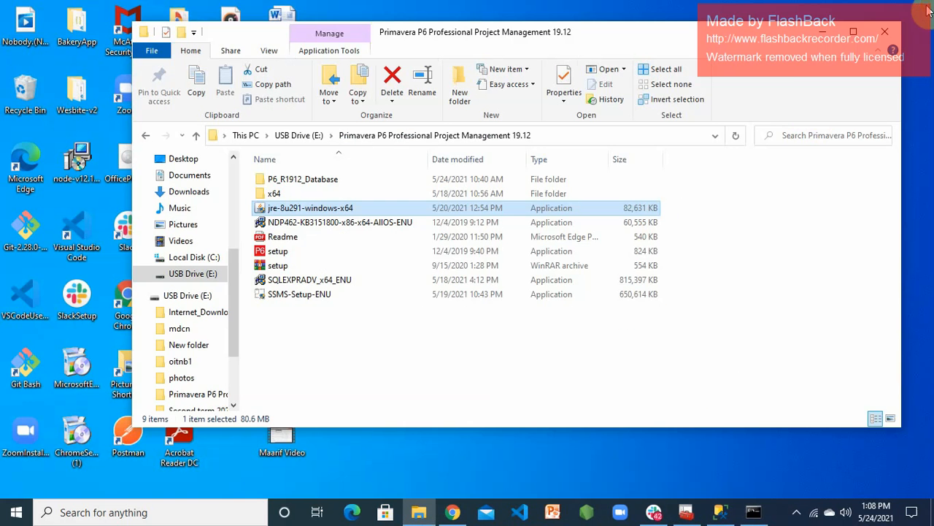
left_click(755, 517)
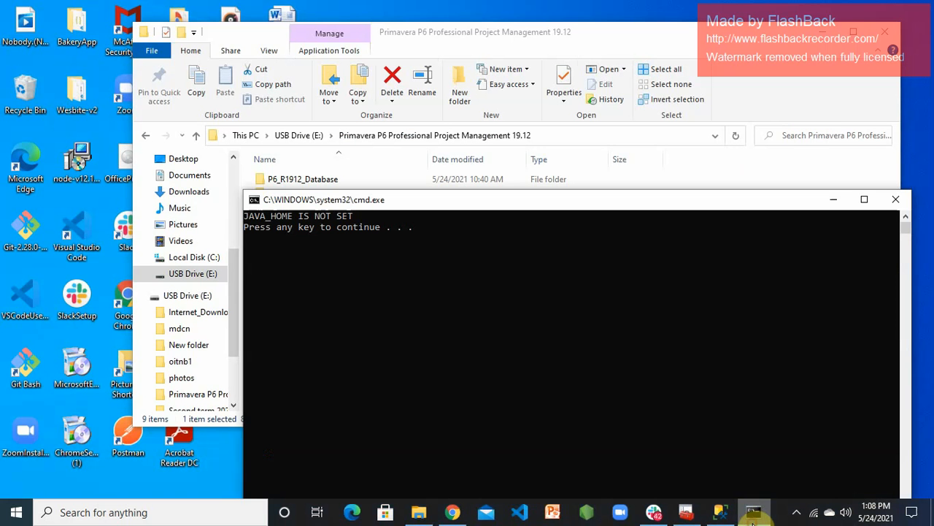
left_click_drag(325, 202, 261, 175)
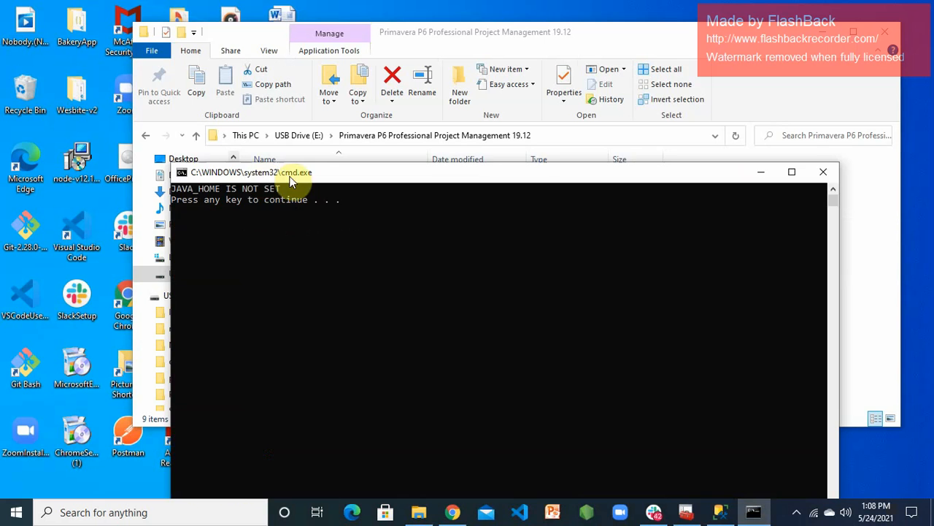
left_click(830, 178)
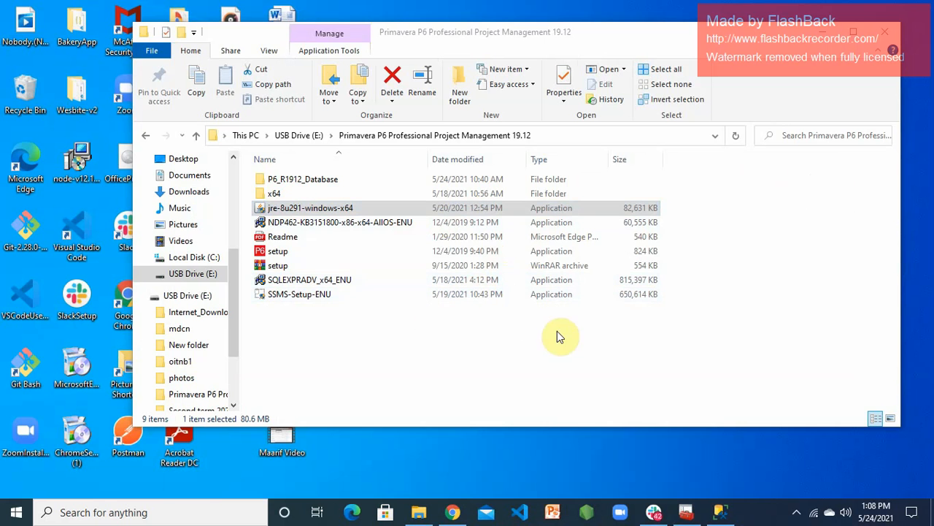
Open the P6_R1912_Database folder and run the dbsetup Windows batch file to start the Primavera Database Setup Wizard.
left_click(356, 183)
double_click(355, 182)
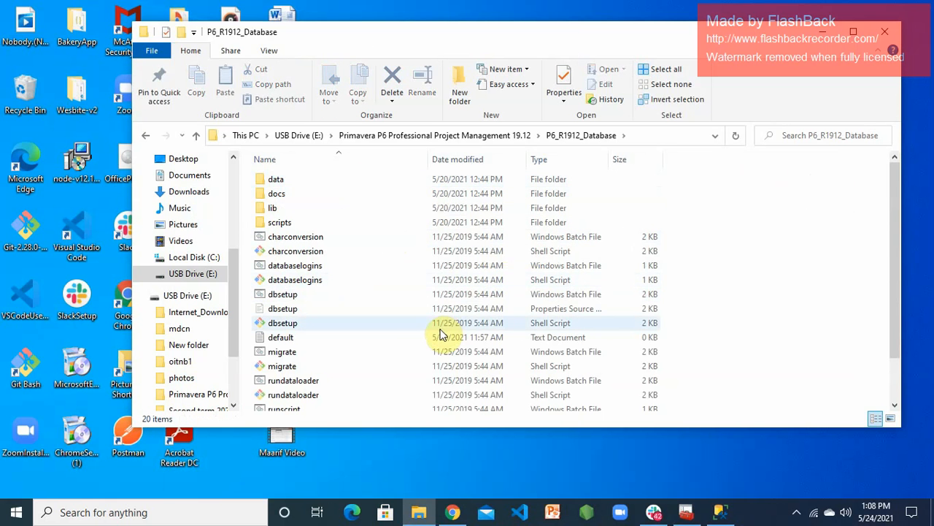
left_click(306, 296)
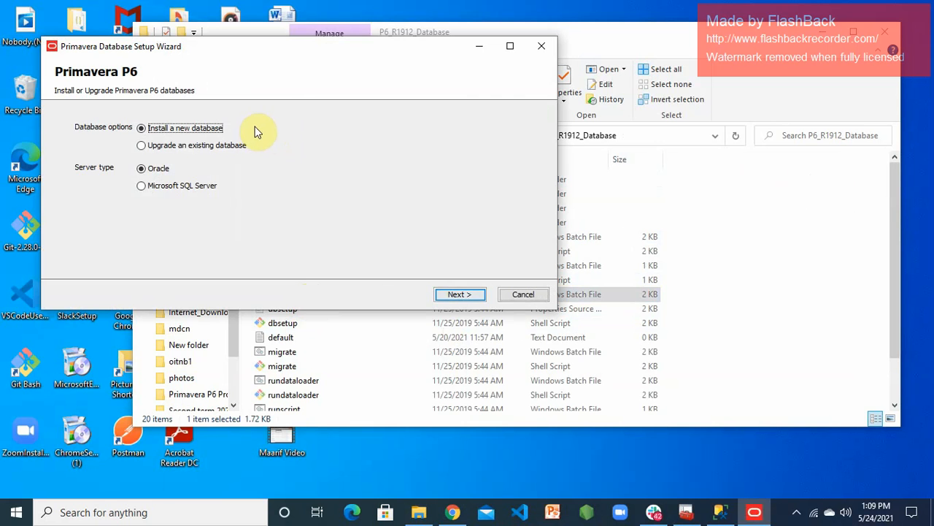
left_click(797, 514)
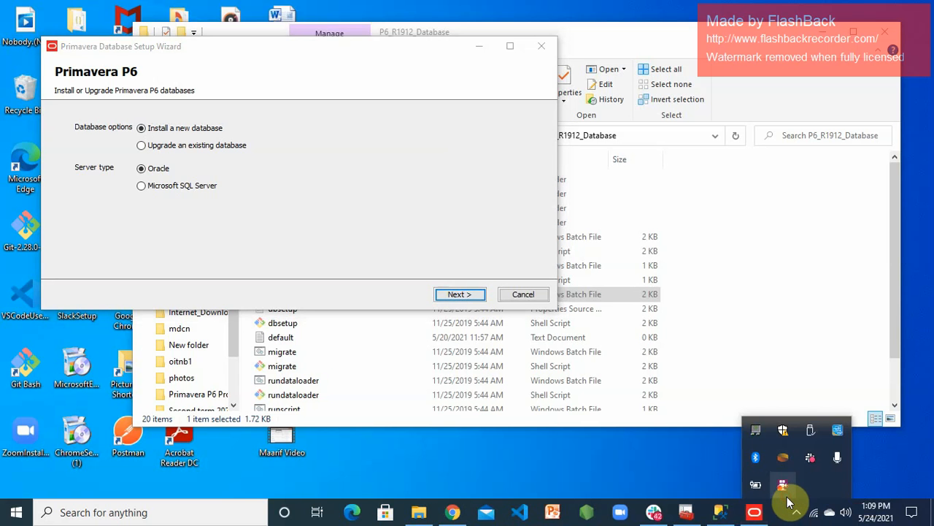